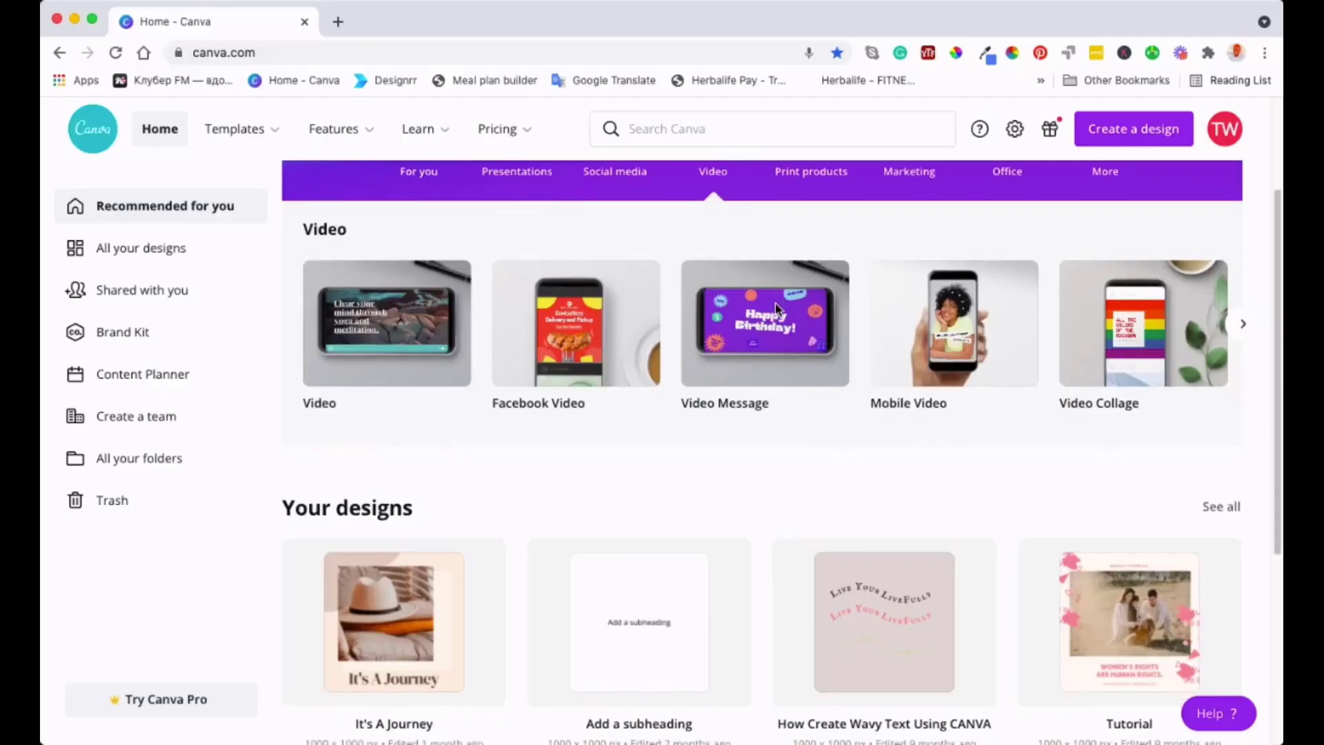
# - Create a blank 1920 × 1080 px design of the standard Video type
pyautogui.scroll(-5, 775, 310)
pyautogui.scroll(4, 776, 310)
pyautogui.scroll(3, 779, 311)
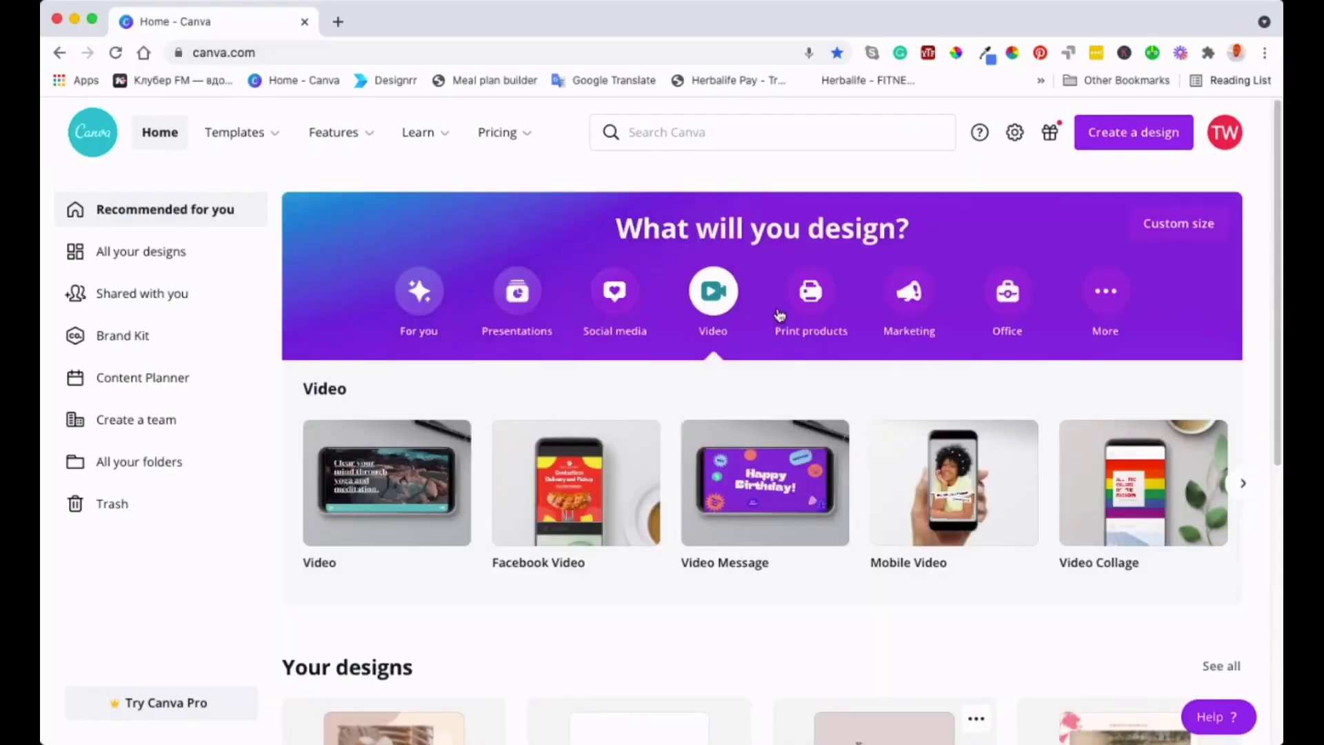
pyautogui.moveTo(248, 131)
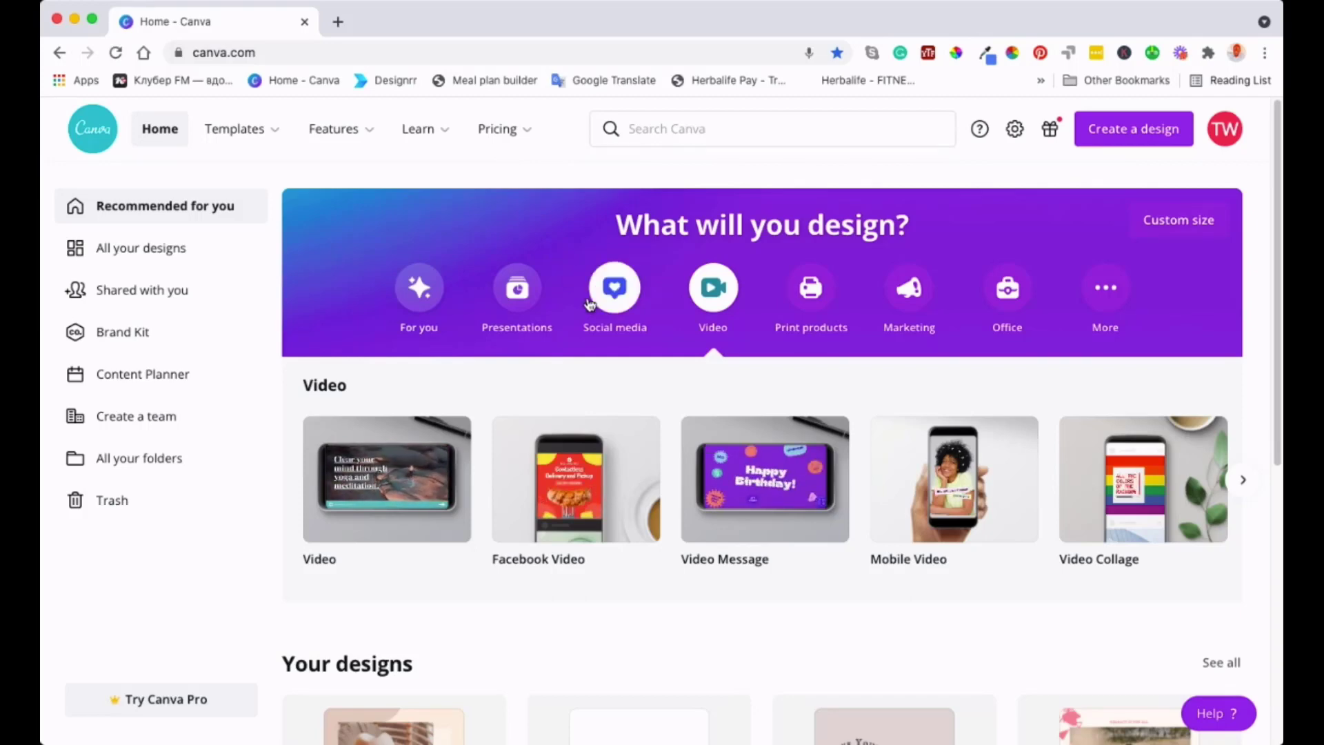
pyautogui.moveTo(600, 490)
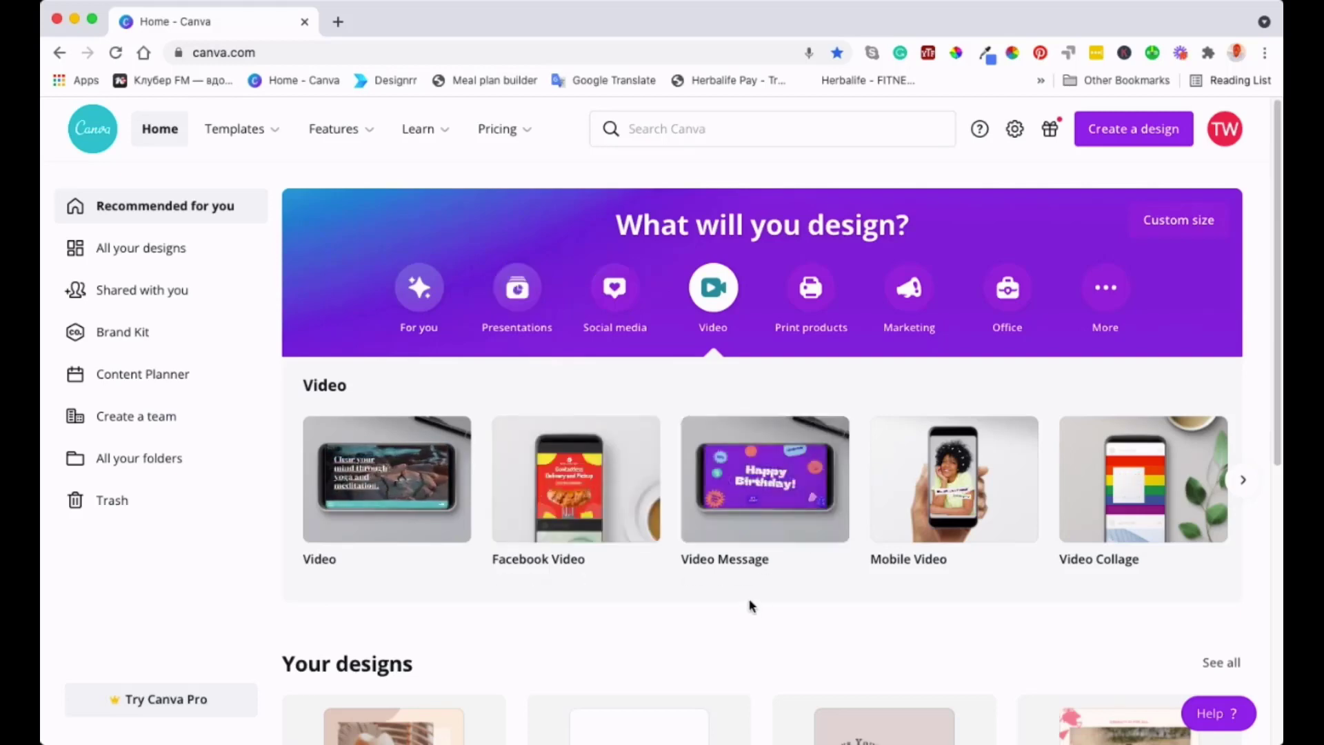
pyautogui.moveTo(968, 602)
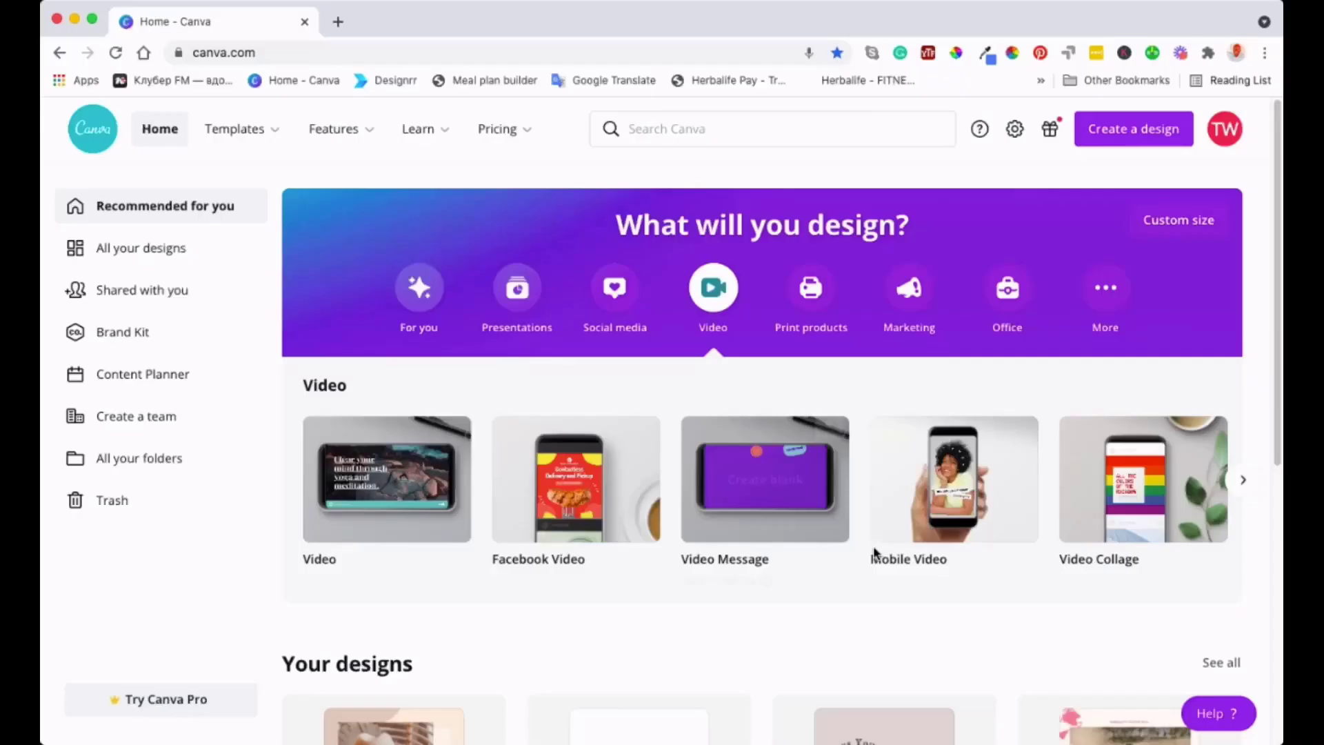
pyautogui.moveTo(636, 438)
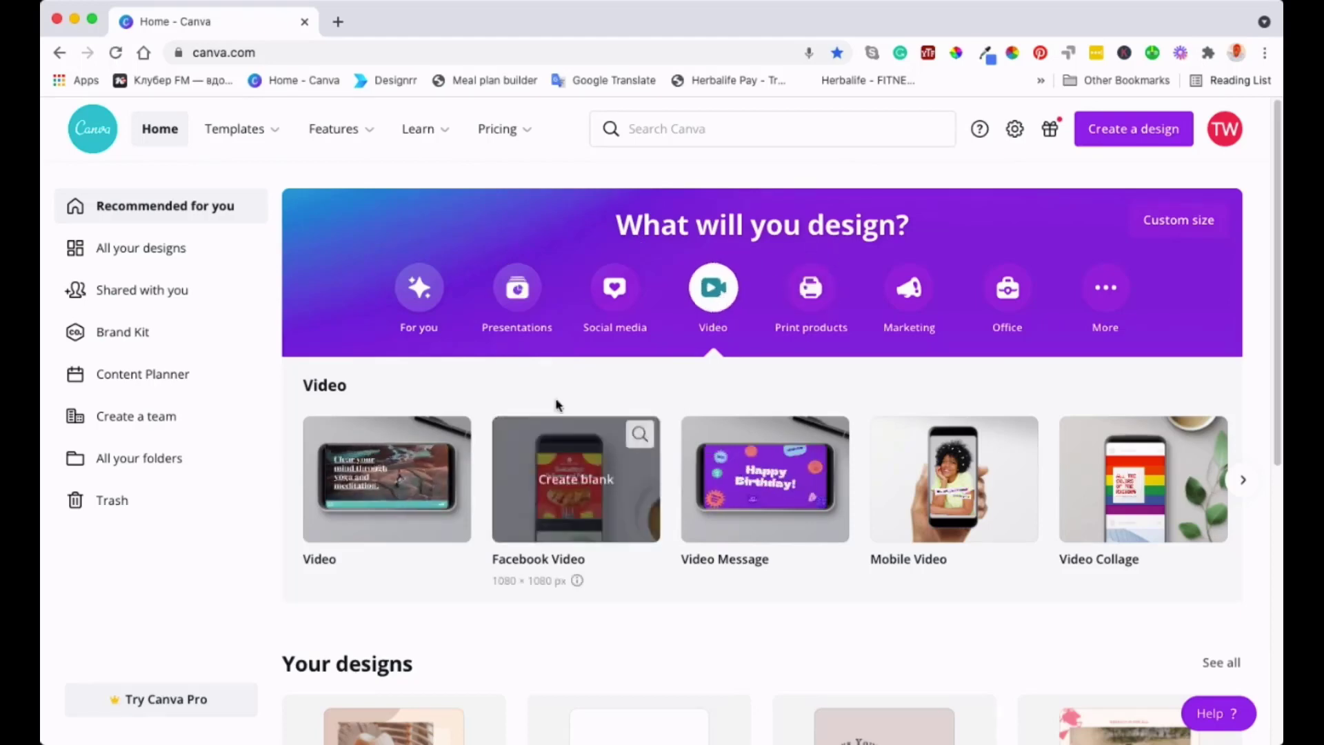
pyautogui.scroll(-2, 524, 405)
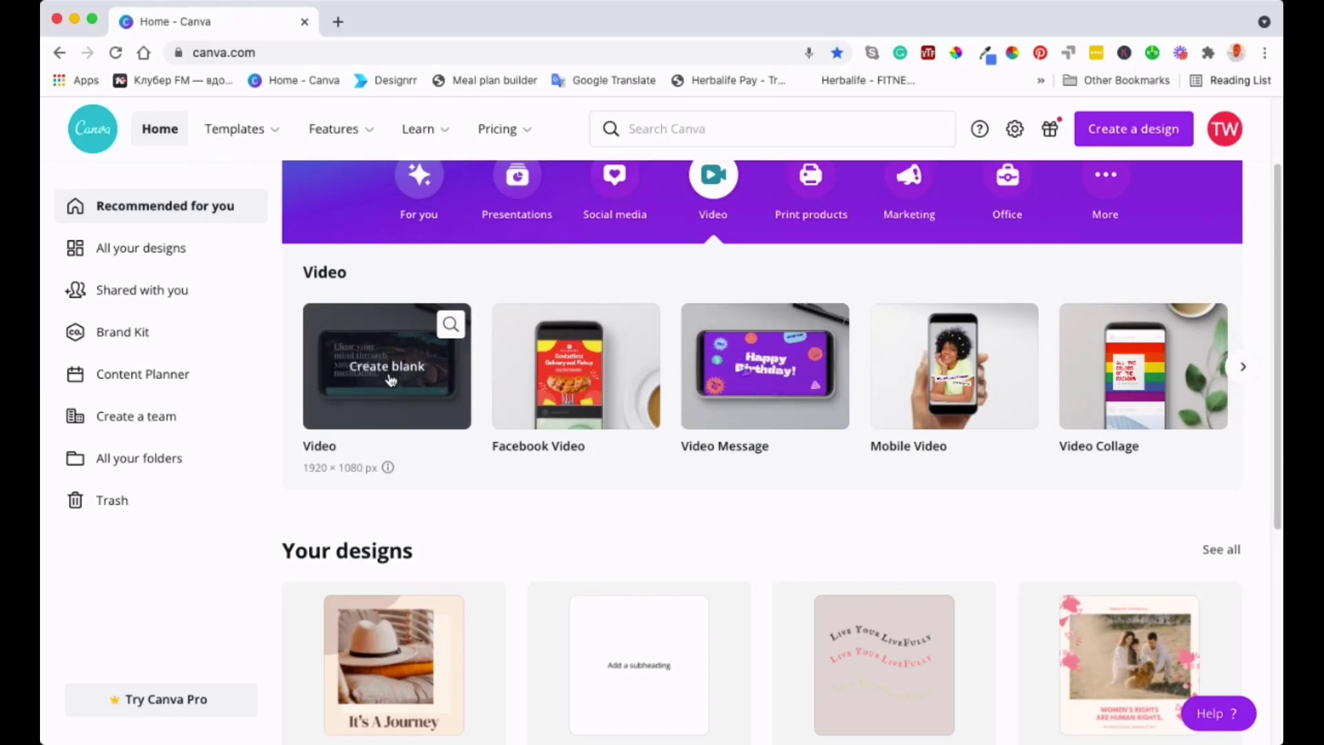
pyautogui.click(391, 380)
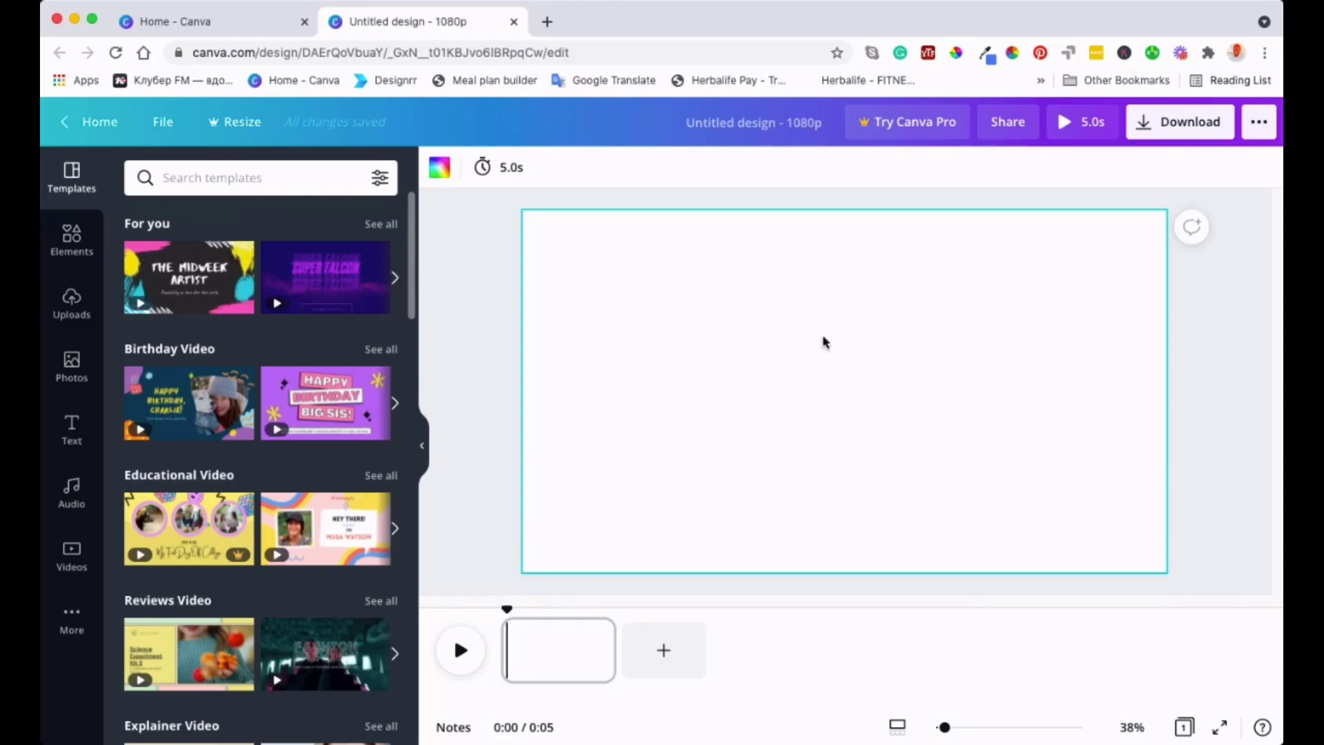
# - Add the recently used 17-second stock clip of hands typing on a keyboard as the first page's full-page background
pyautogui.scroll(-4, 266, 449)
pyautogui.scroll(4, 243, 573)
pyautogui.click(72, 559)
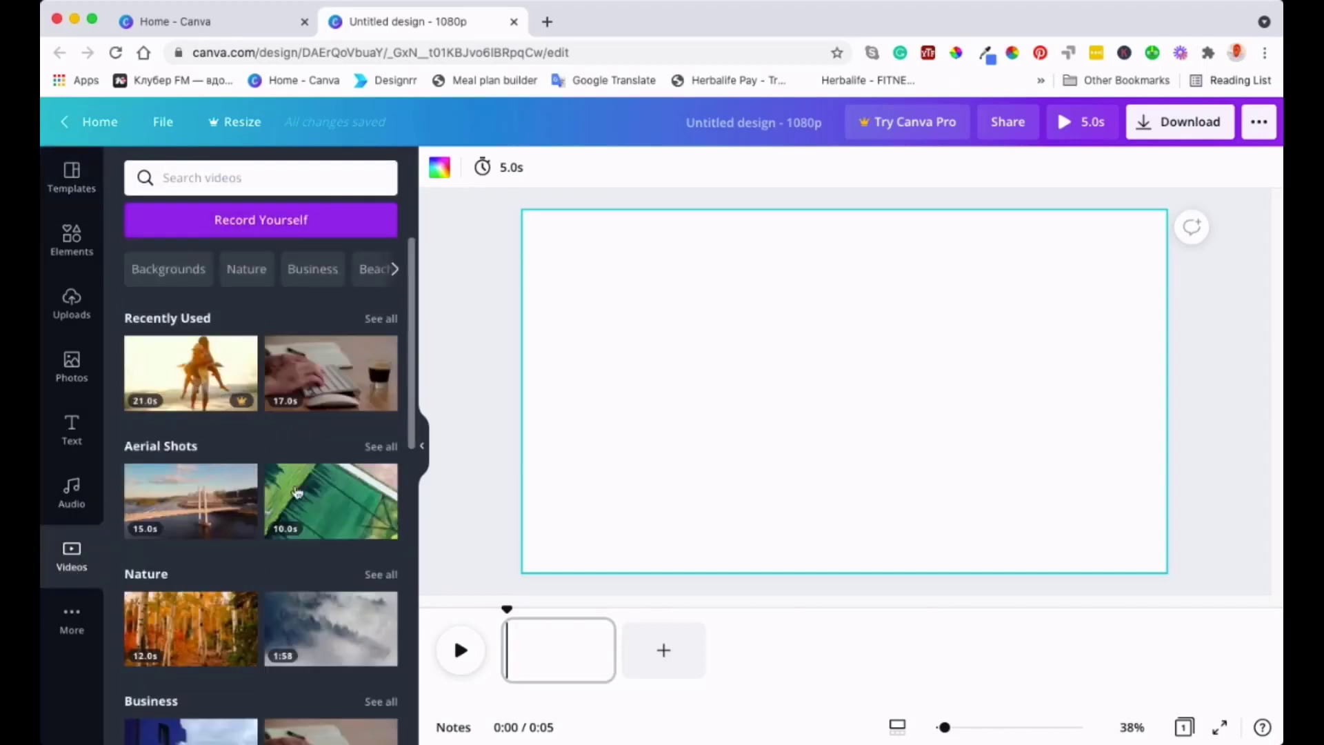
pyautogui.scroll(-1, 332, 290)
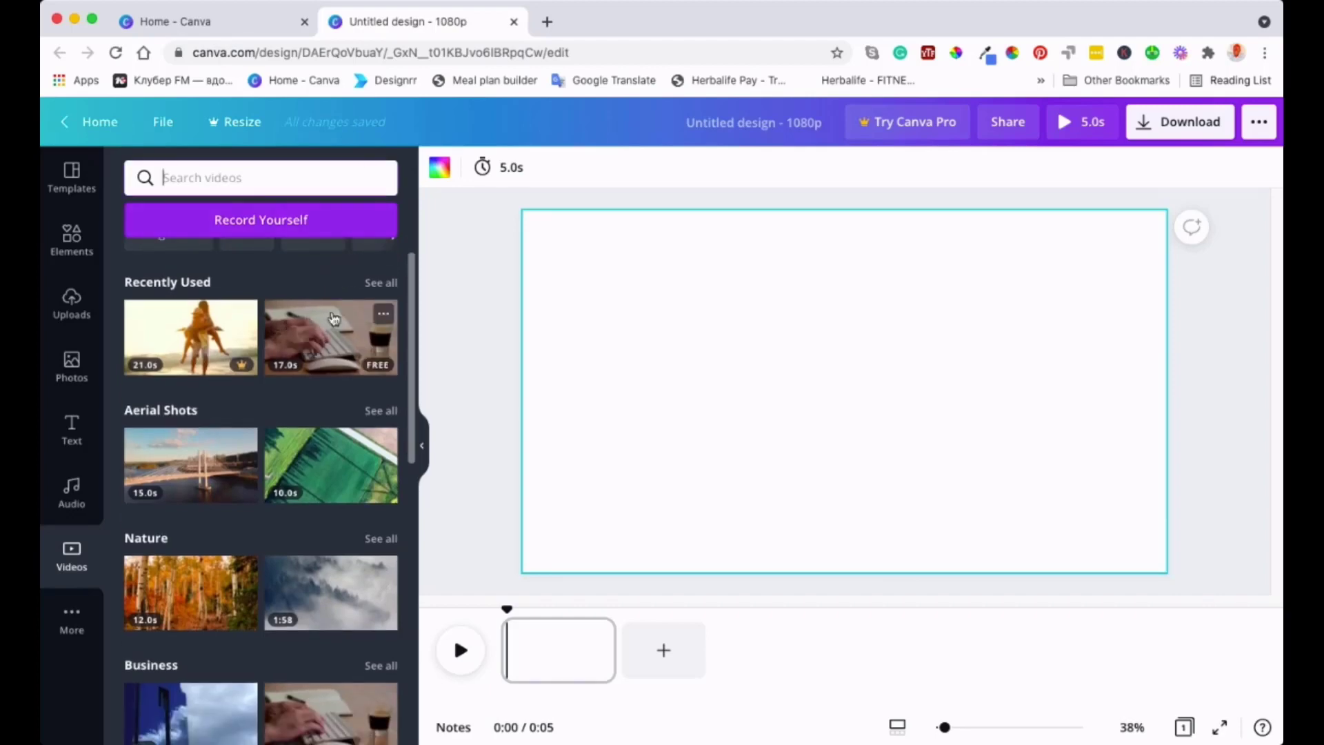
pyautogui.scroll(-5, 292, 381)
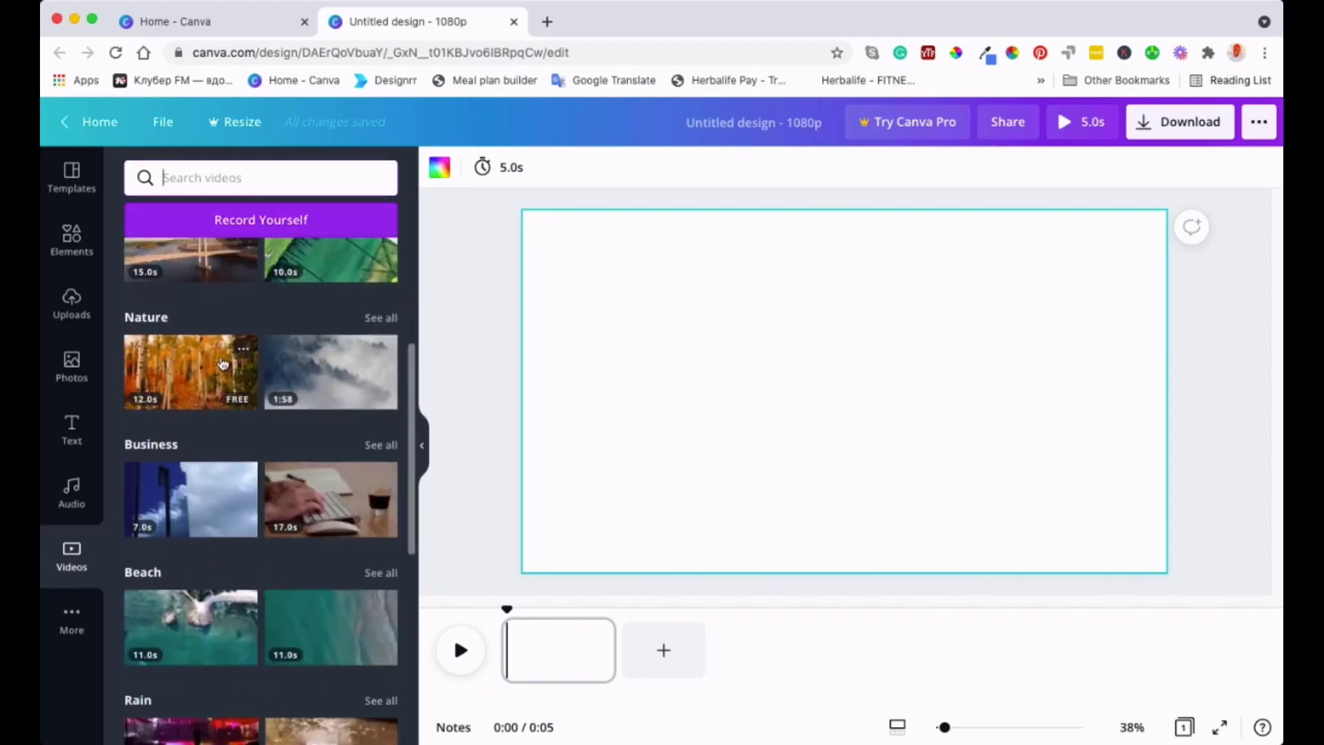
pyautogui.scroll(6, 207, 400)
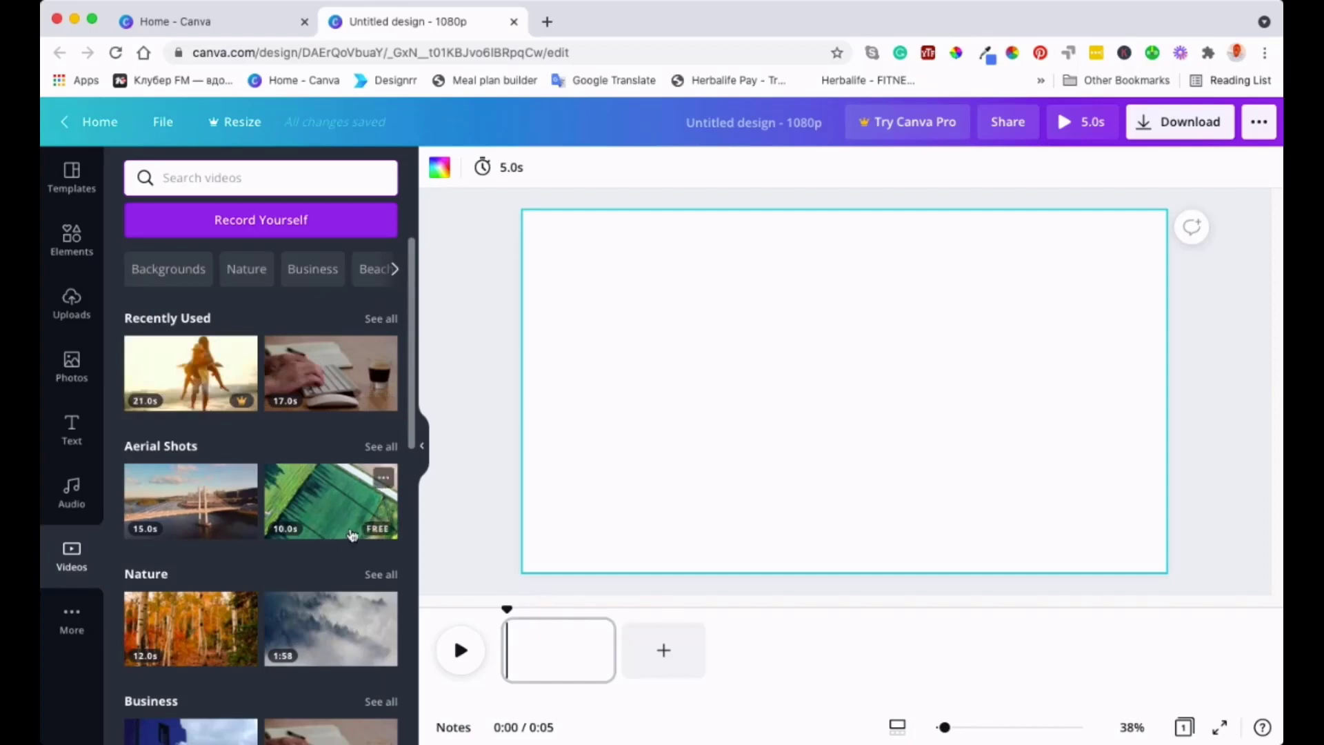
pyautogui.scroll(-1, 303, 552)
pyautogui.scroll(1, 331, 510)
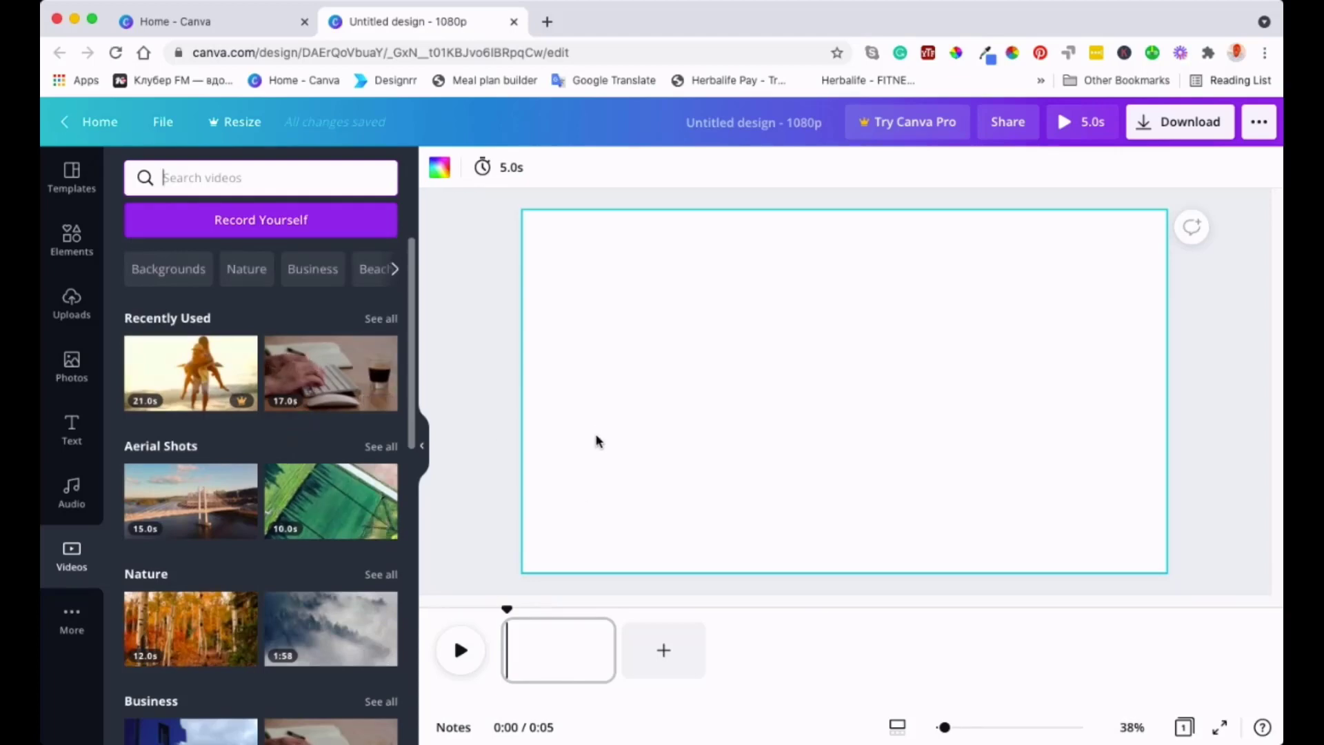
pyautogui.scroll(-3, 320, 423)
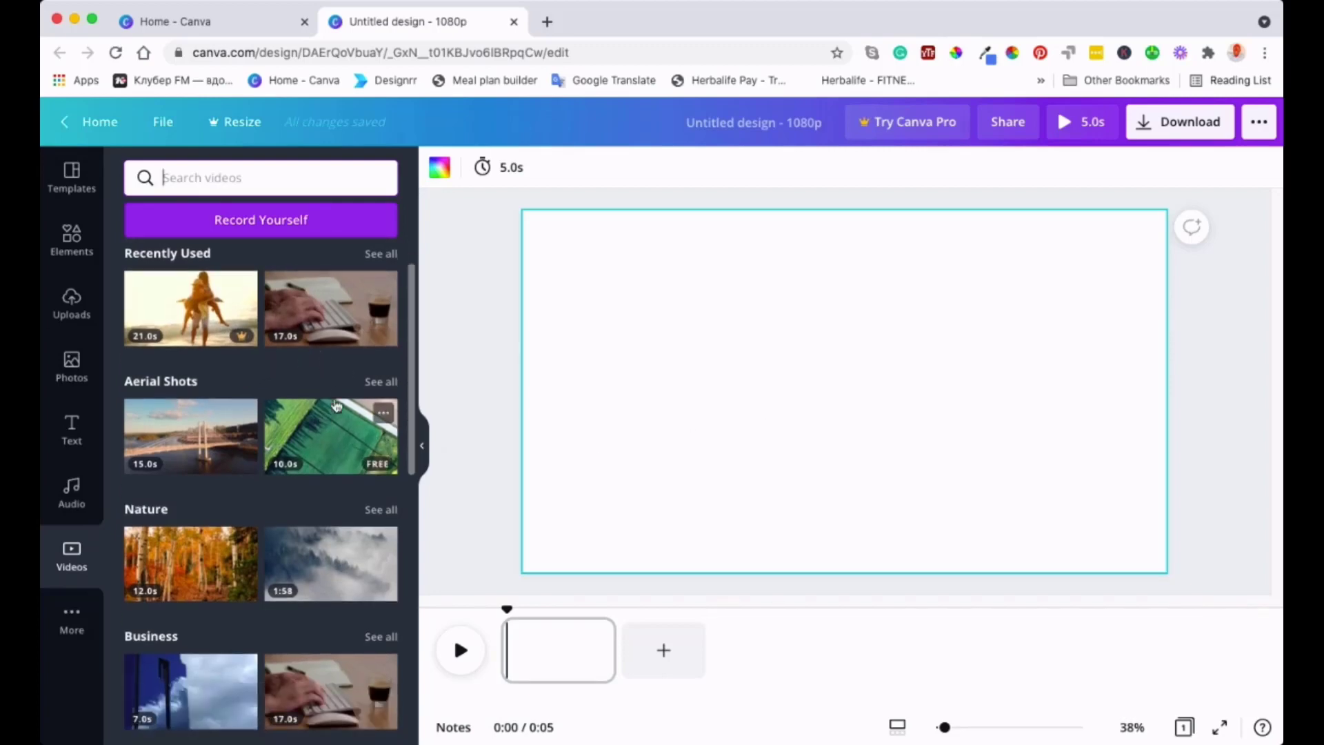
pyautogui.scroll(3, 333, 399)
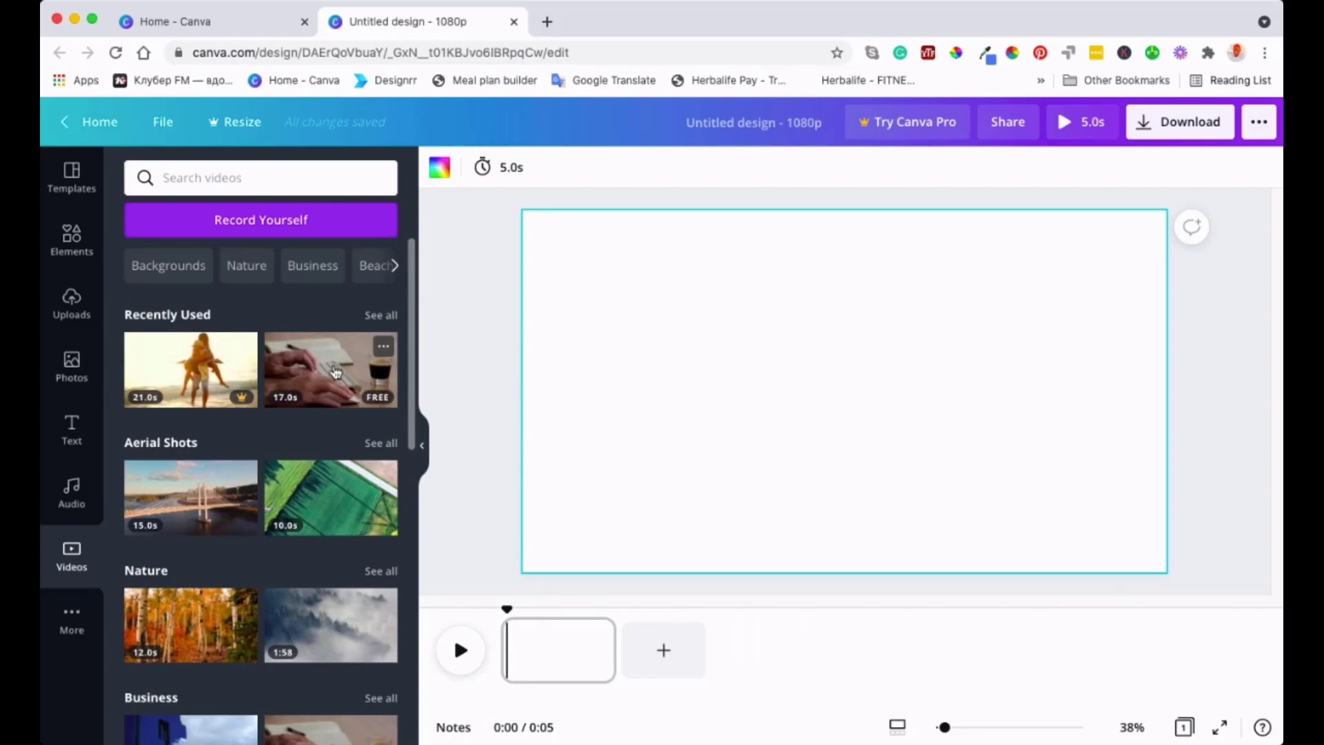
pyautogui.moveTo(336, 372); pyautogui.dragTo(704, 352)
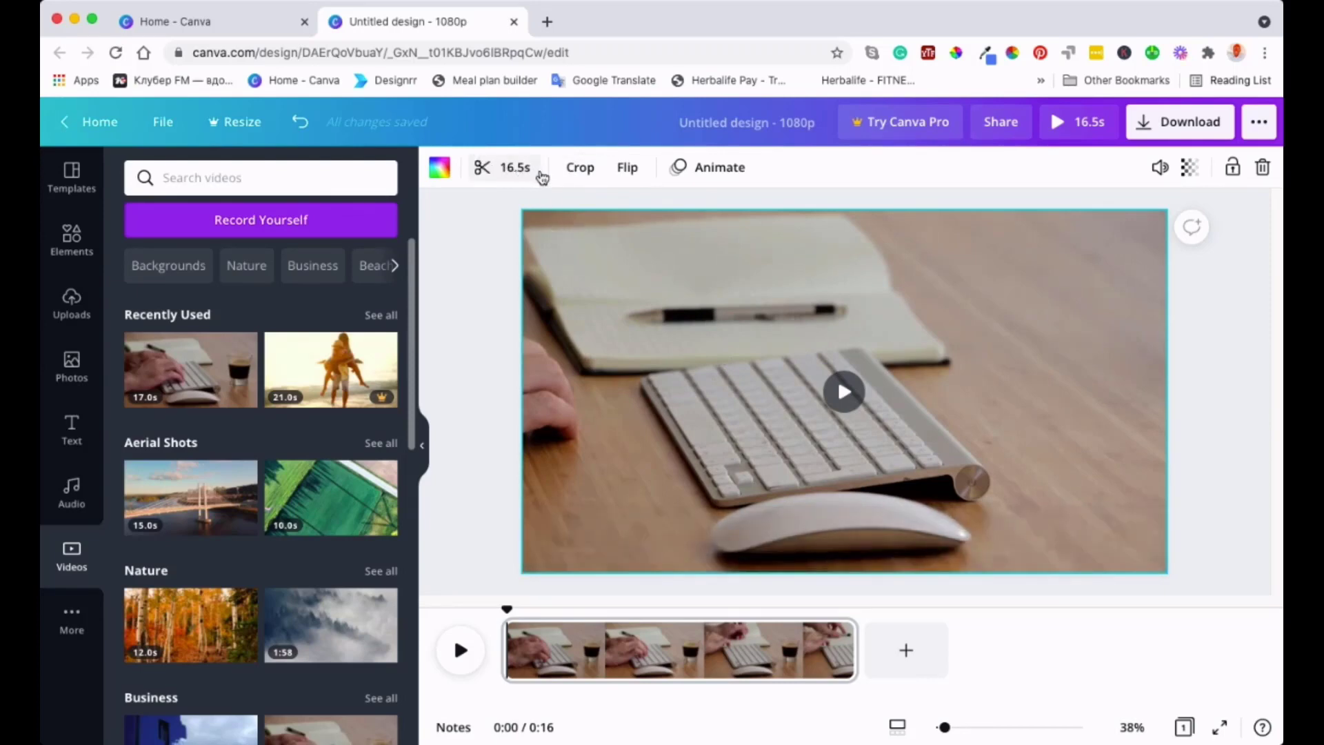
# - Trim the keyboard clip at both its start and end to 4.9 s, and slide the kept section slightly forward within the footage
pyautogui.click(510, 169)
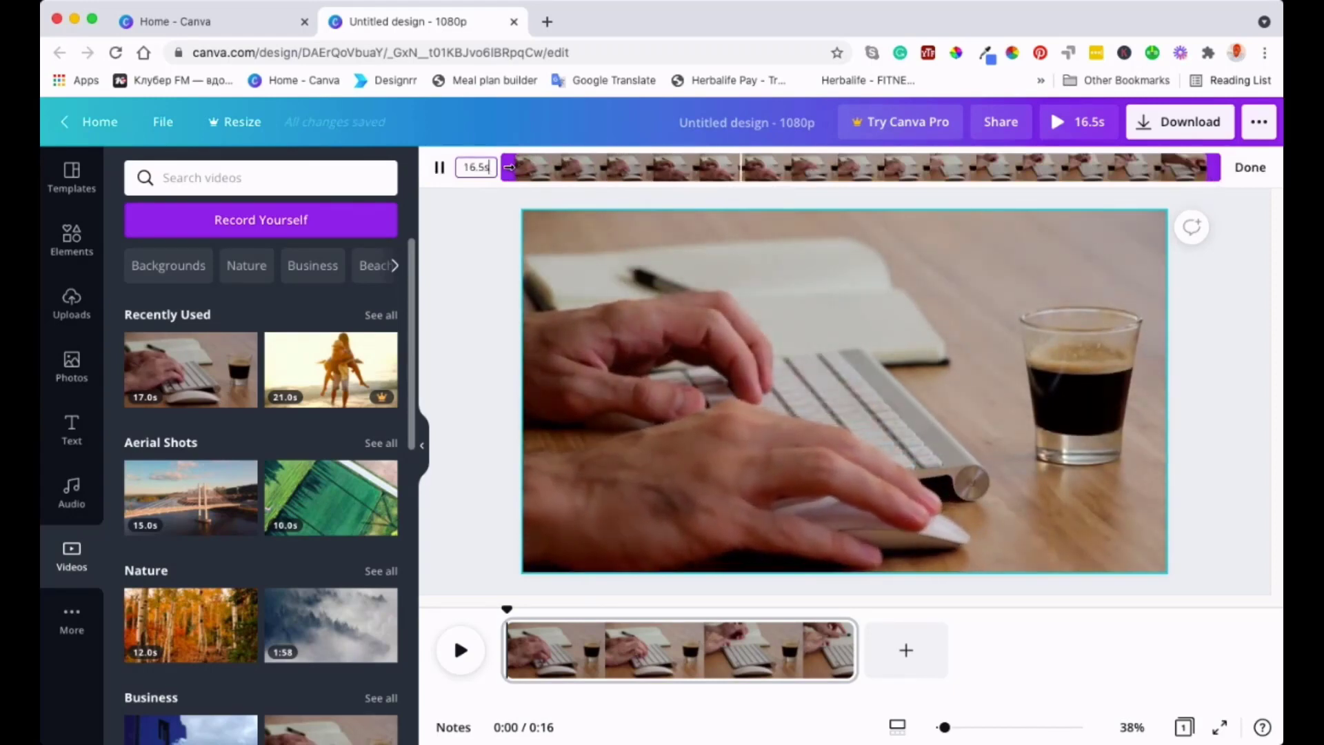
pyautogui.moveTo(510, 167); pyautogui.dragTo(597, 172)
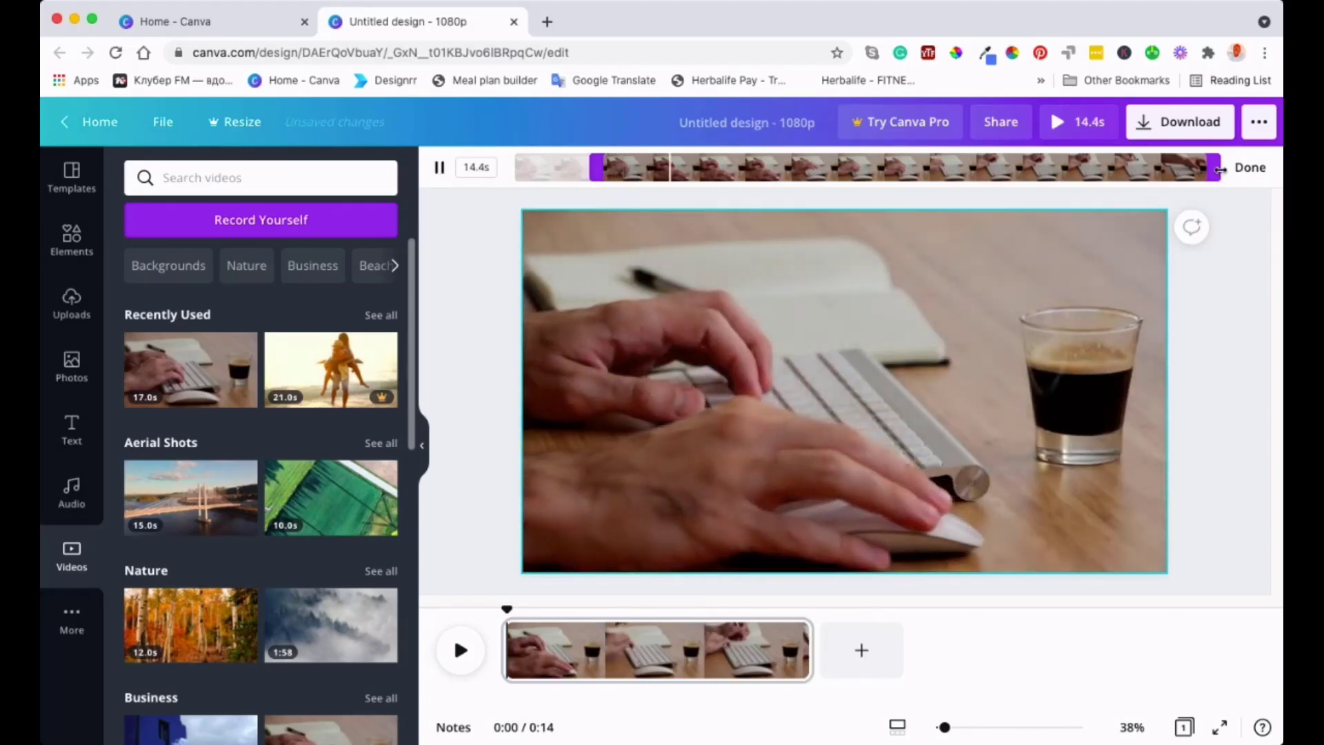
pyautogui.moveTo(1220, 169); pyautogui.dragTo(817, 161)
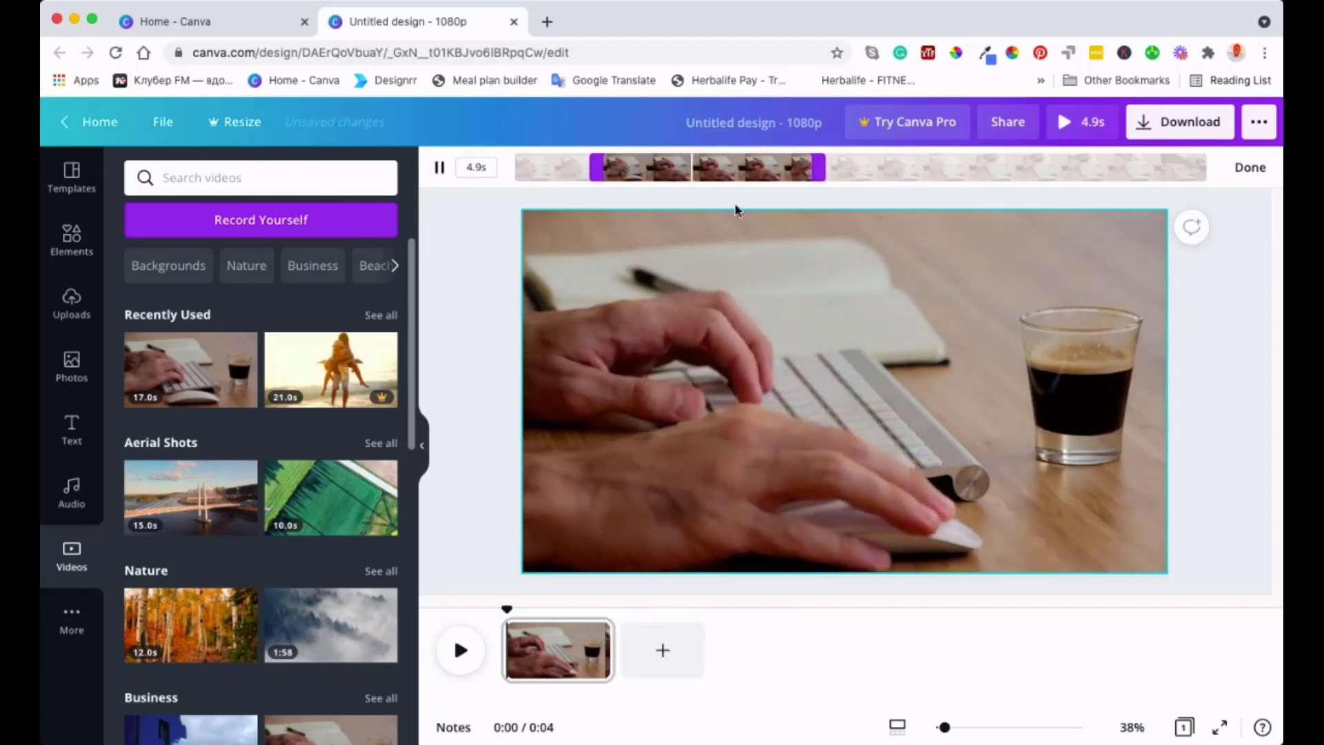
pyautogui.click(676, 175)
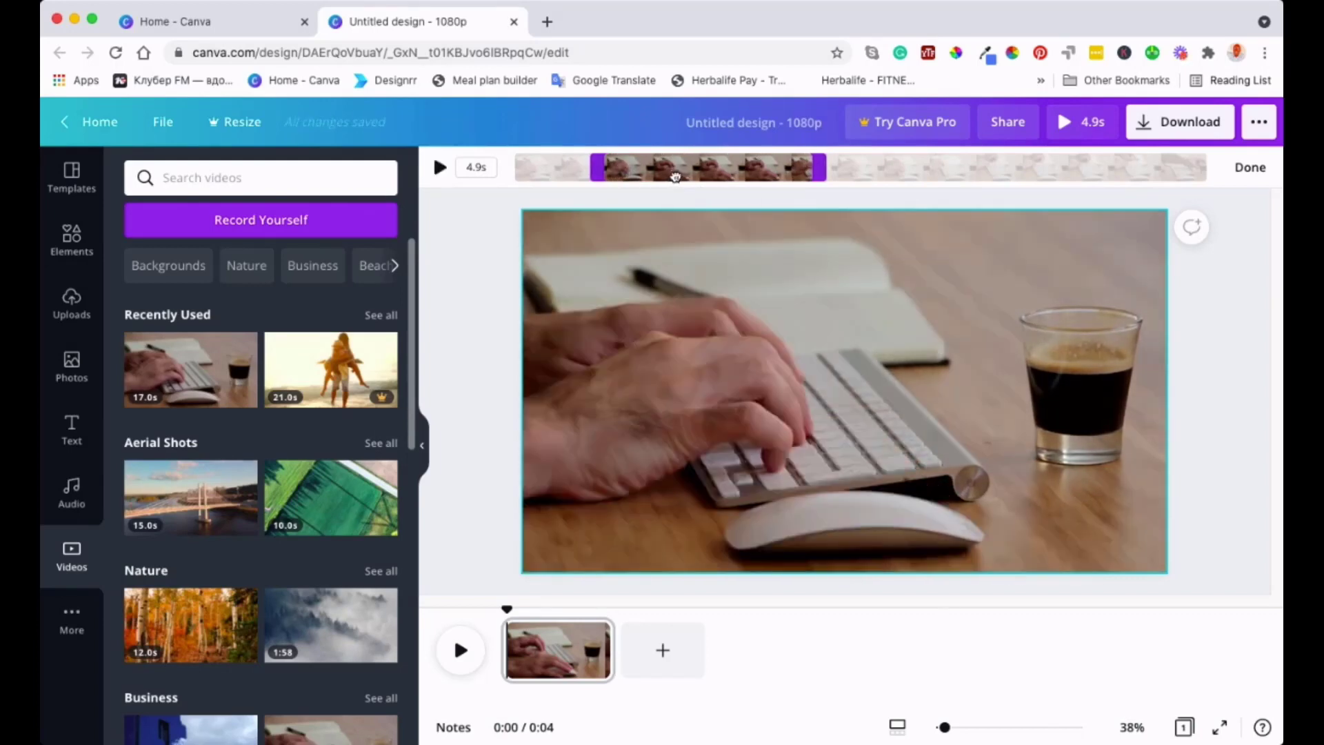
pyautogui.moveTo(677, 176)
pyautogui.mouseDown()
pyautogui.moveTo(1026, 188)
pyautogui.moveTo(675, 176)
pyautogui.mouseUp()
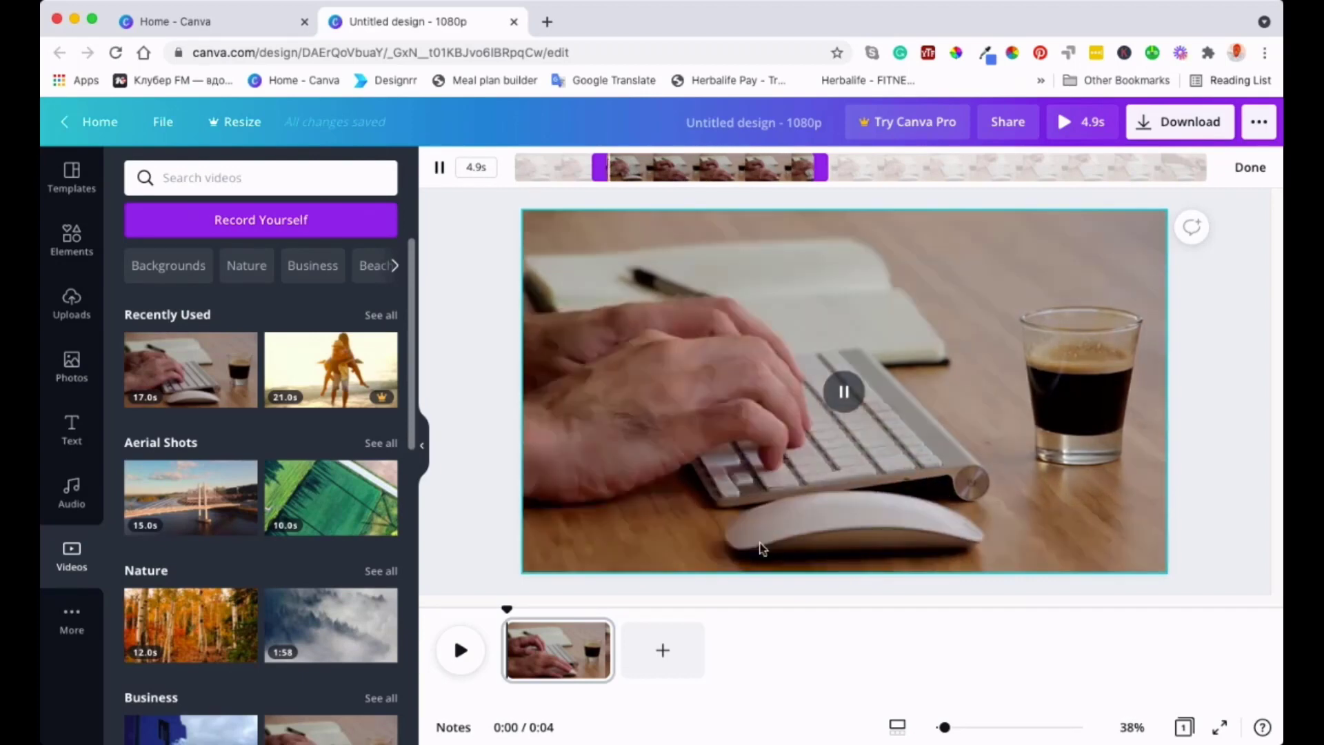
# - Add a second page and place the free 8-second Sunrise stock clip on it
pyautogui.click(662, 652)
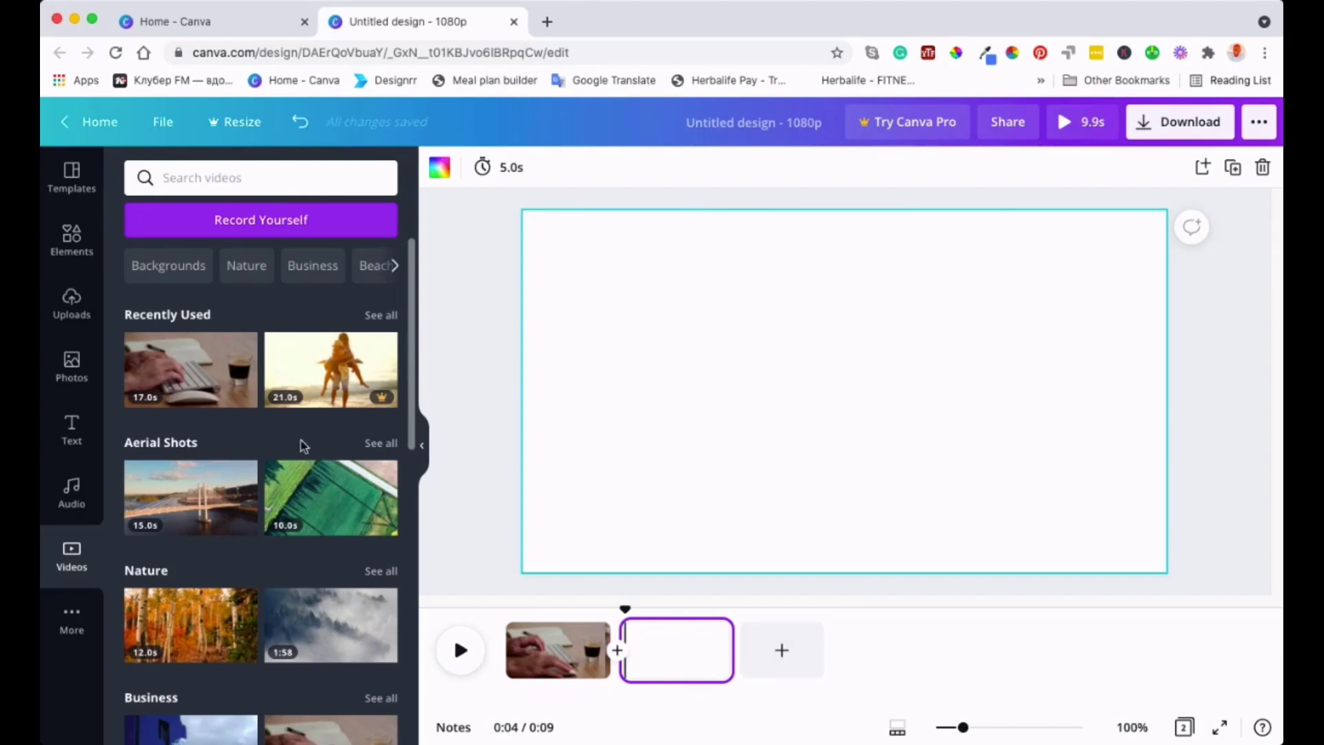
pyautogui.scroll(-3, 259, 483)
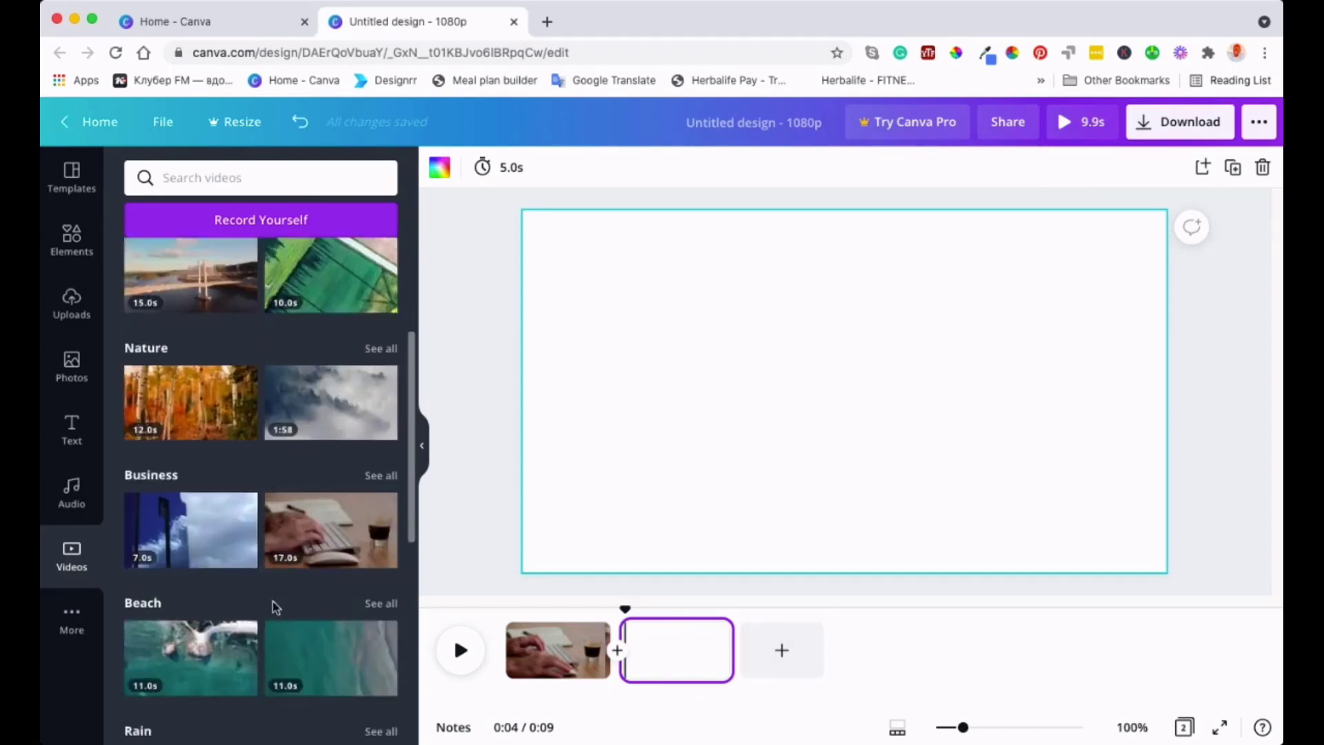
pyautogui.scroll(-3, 271, 602)
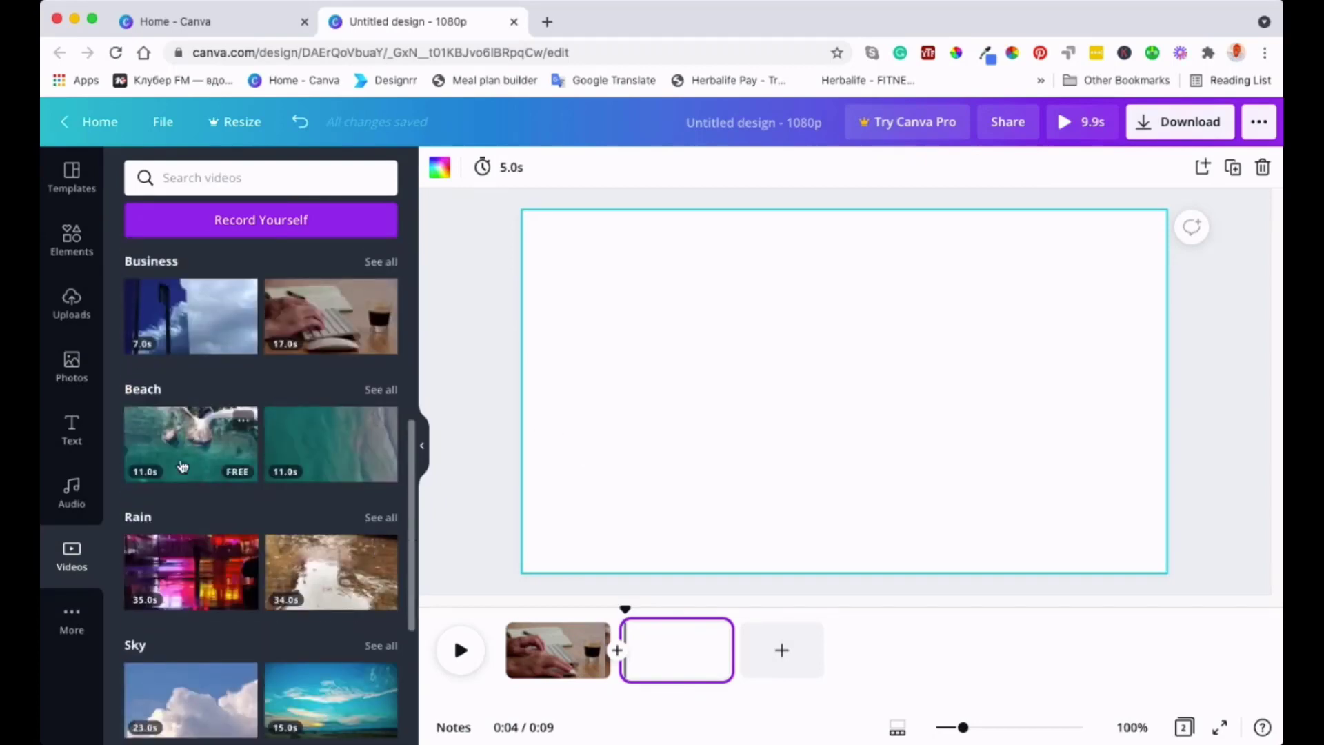
pyautogui.scroll(-4, 291, 612)
pyautogui.scroll(-5, 301, 604)
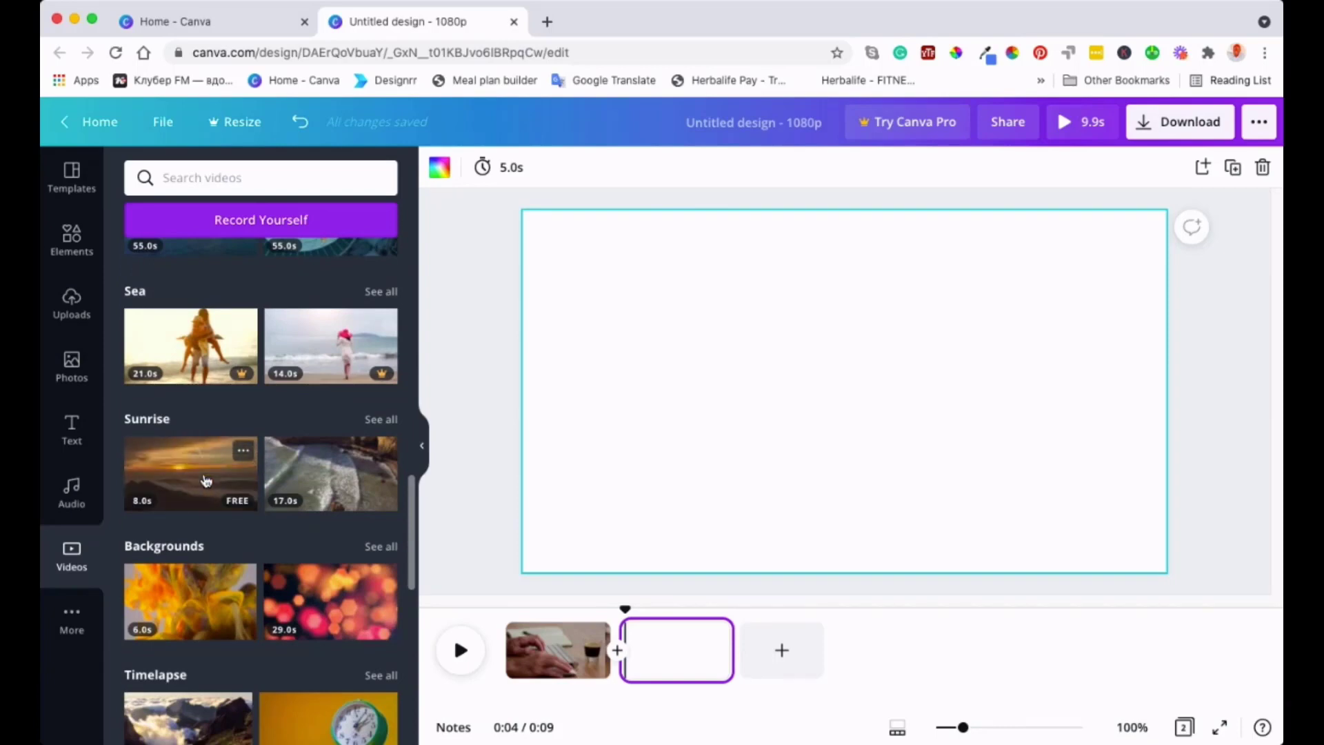
pyautogui.moveTo(201, 480); pyautogui.dragTo(573, 471)
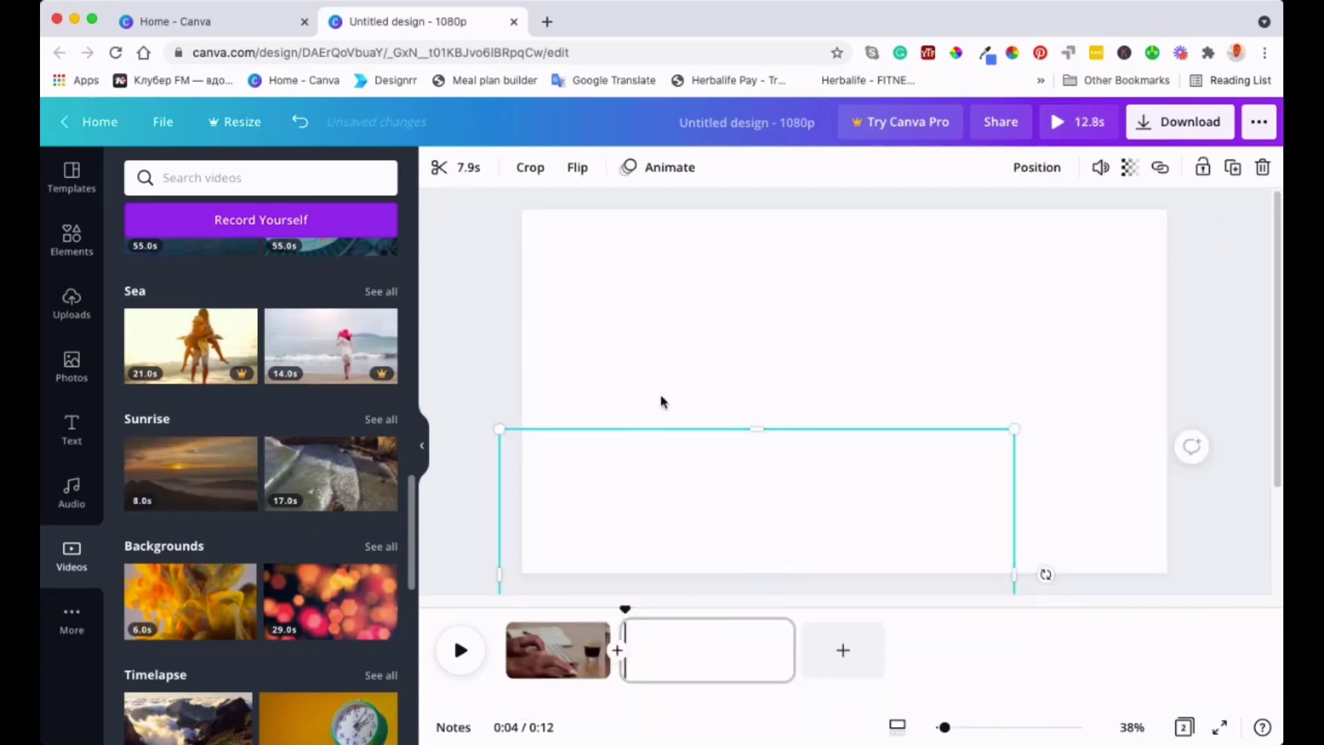
# - Reposition the sunrise clip and enlarge it proportionally until it covers the entire second page
pyautogui.moveTo(674, 369); pyautogui.dragTo(586, 302)
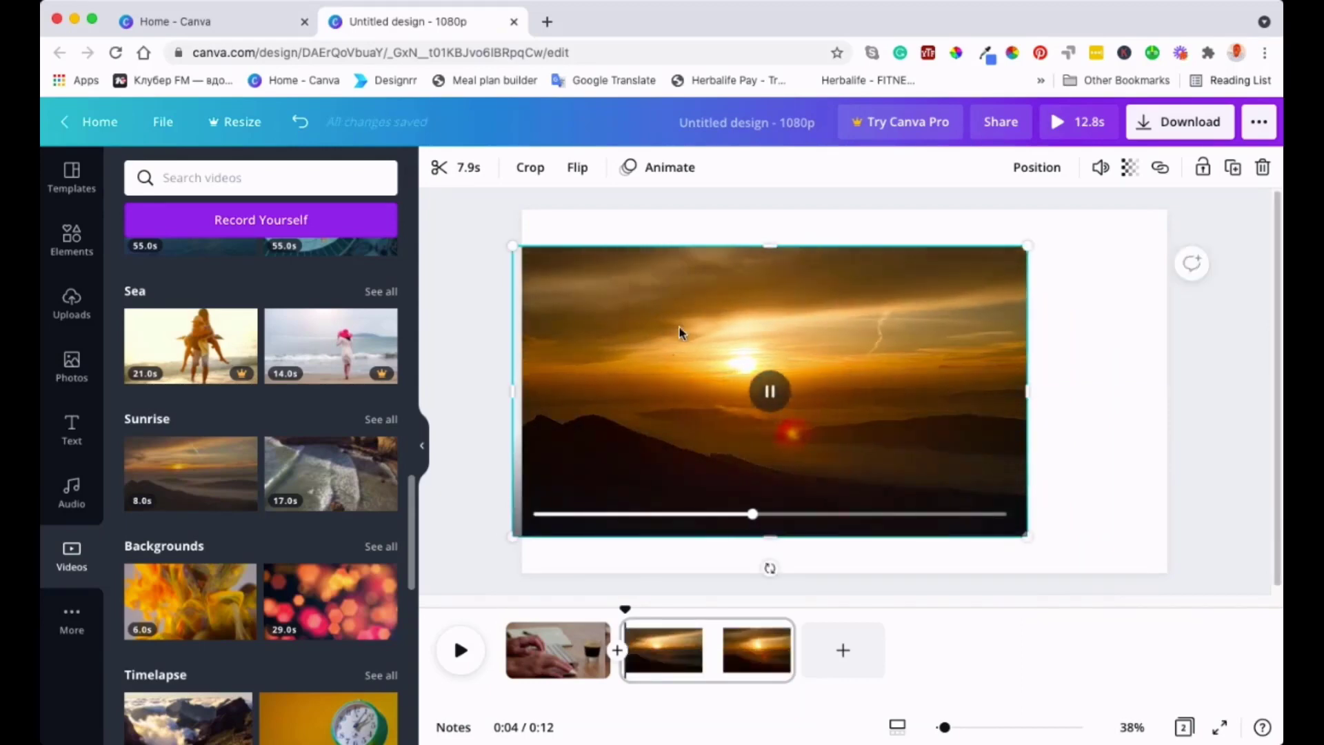
pyautogui.moveTo(686, 329)
pyautogui.mouseDown()
pyautogui.moveTo(710, 326)
pyautogui.moveTo(683, 323)
pyautogui.mouseUp()
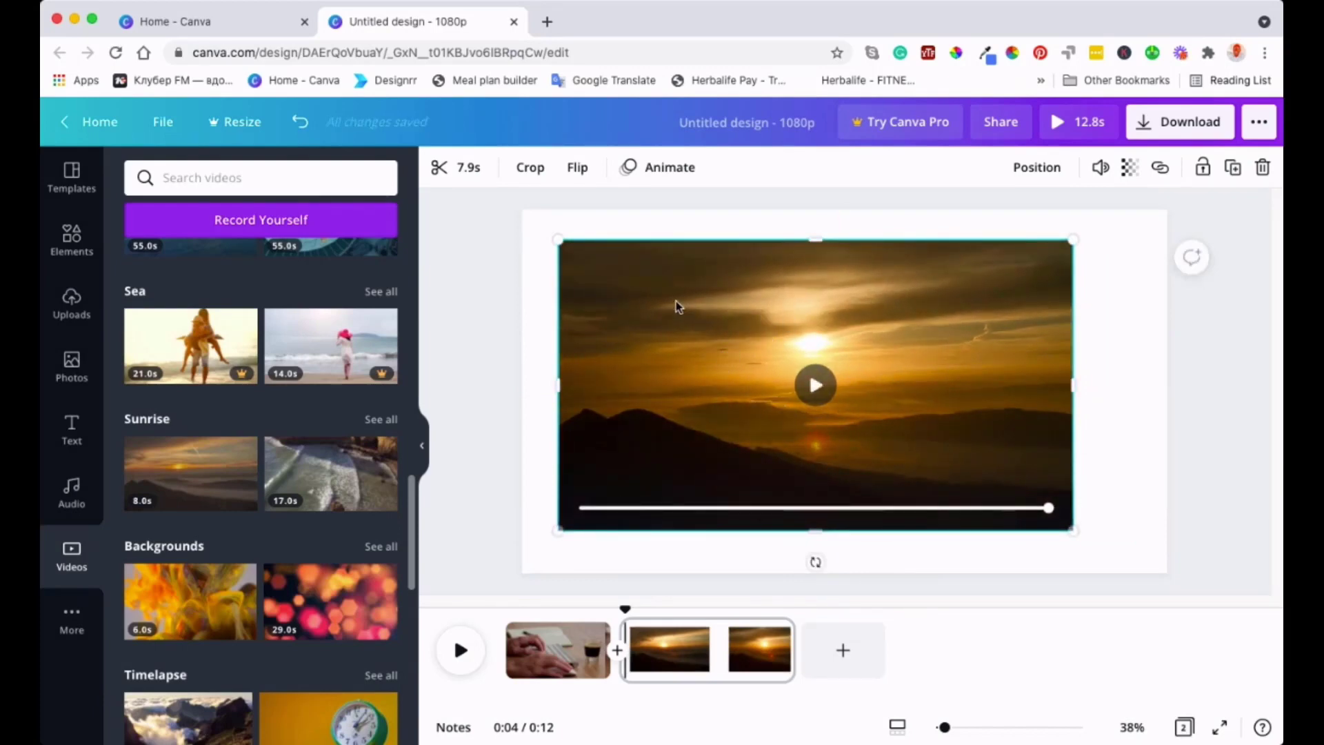
pyautogui.moveTo(557, 238)
pyautogui.mouseDown()
pyautogui.moveTo(511, 214)
pyautogui.moveTo(557, 238)
pyautogui.mouseUp()
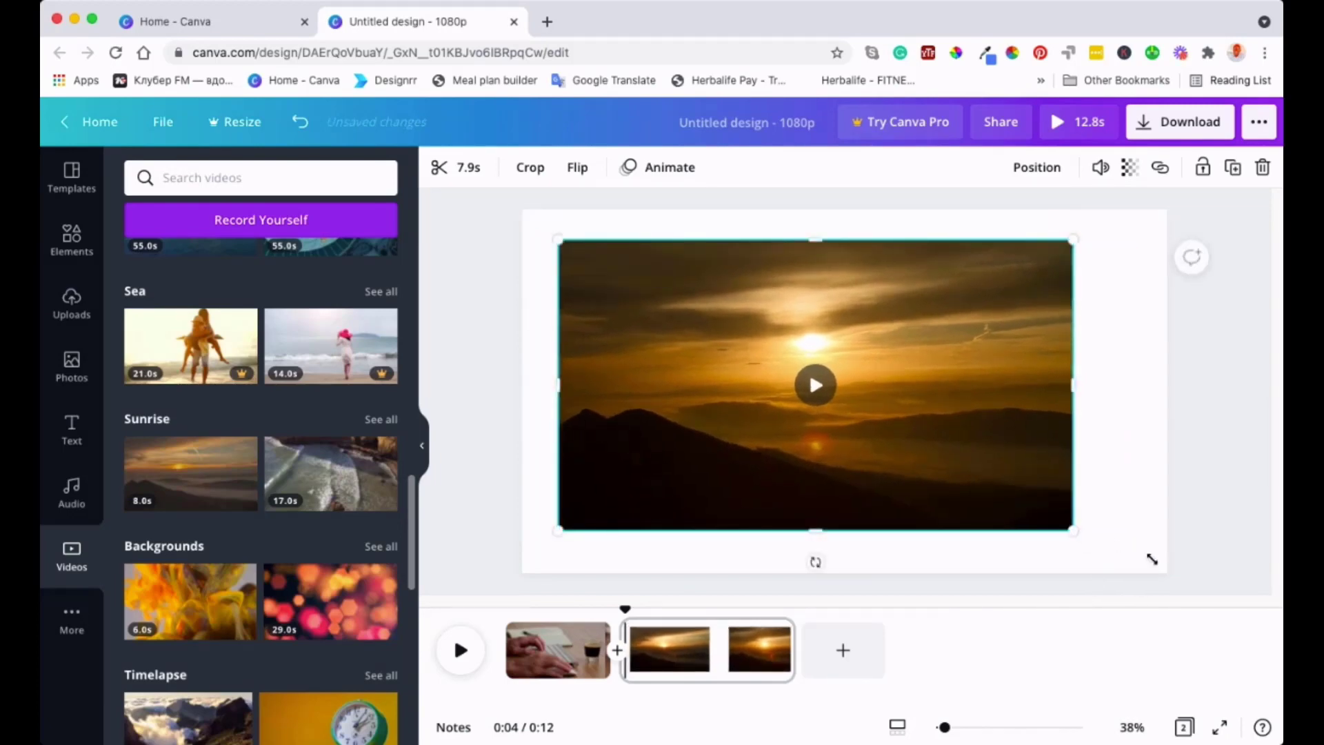
pyautogui.moveTo(1152, 559); pyautogui.dragTo(1167, 566)
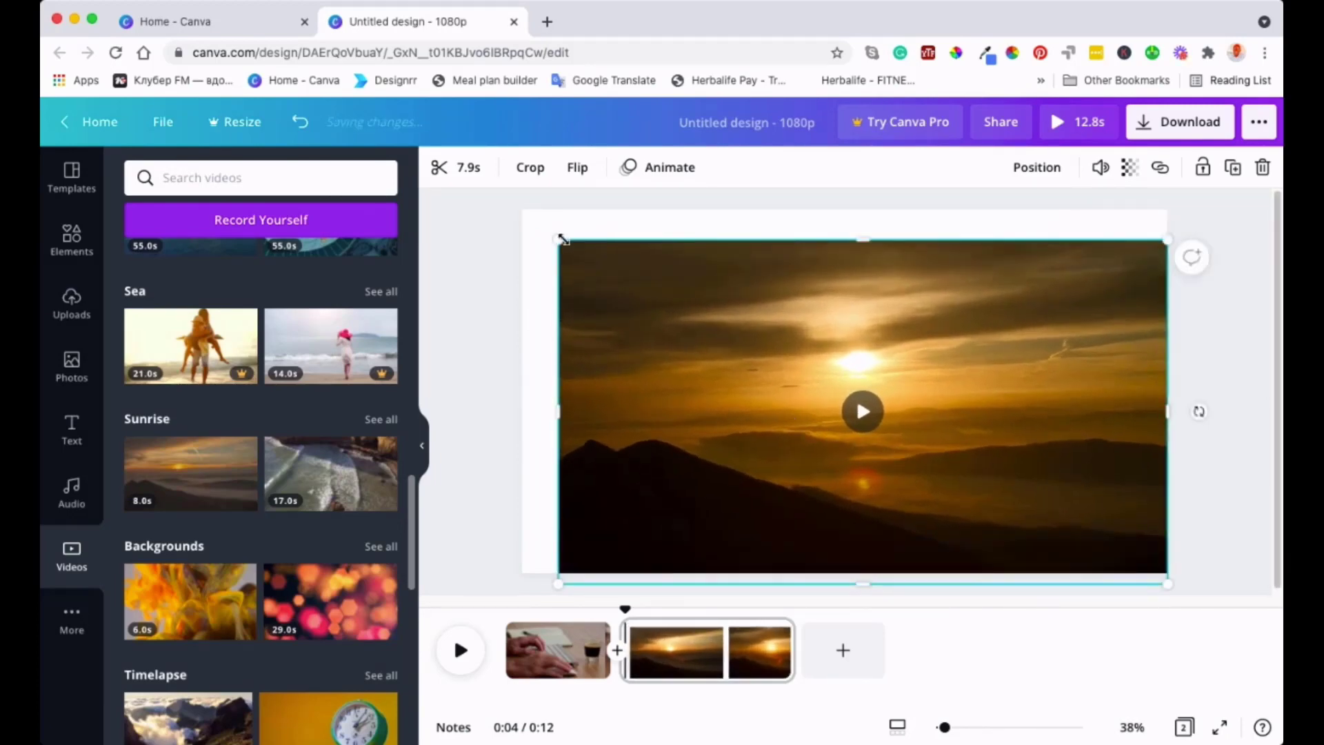
pyautogui.moveTo(536, 223); pyautogui.dragTo(514, 207)
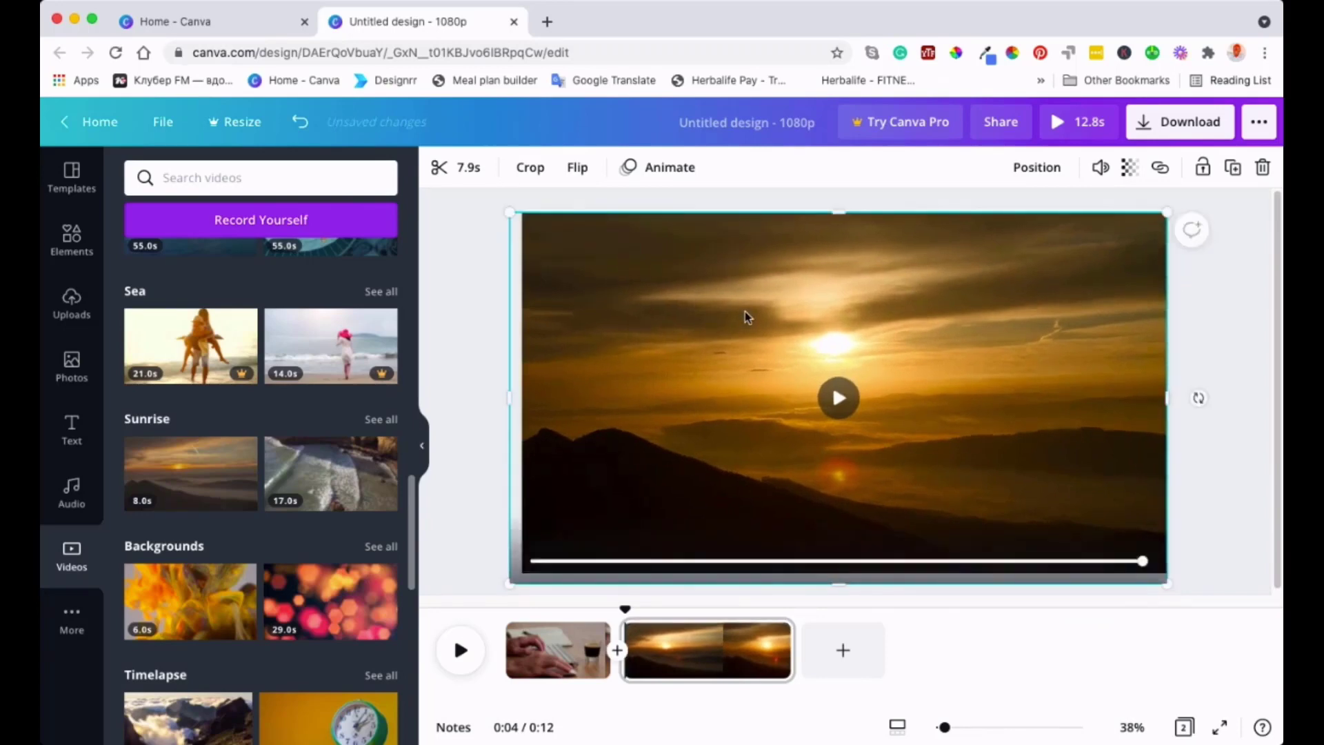
pyautogui.moveTo(745, 313)
pyautogui.mouseDown()
pyautogui.moveTo(776, 305)
pyautogui.moveTo(752, 308)
pyautogui.mouseUp()
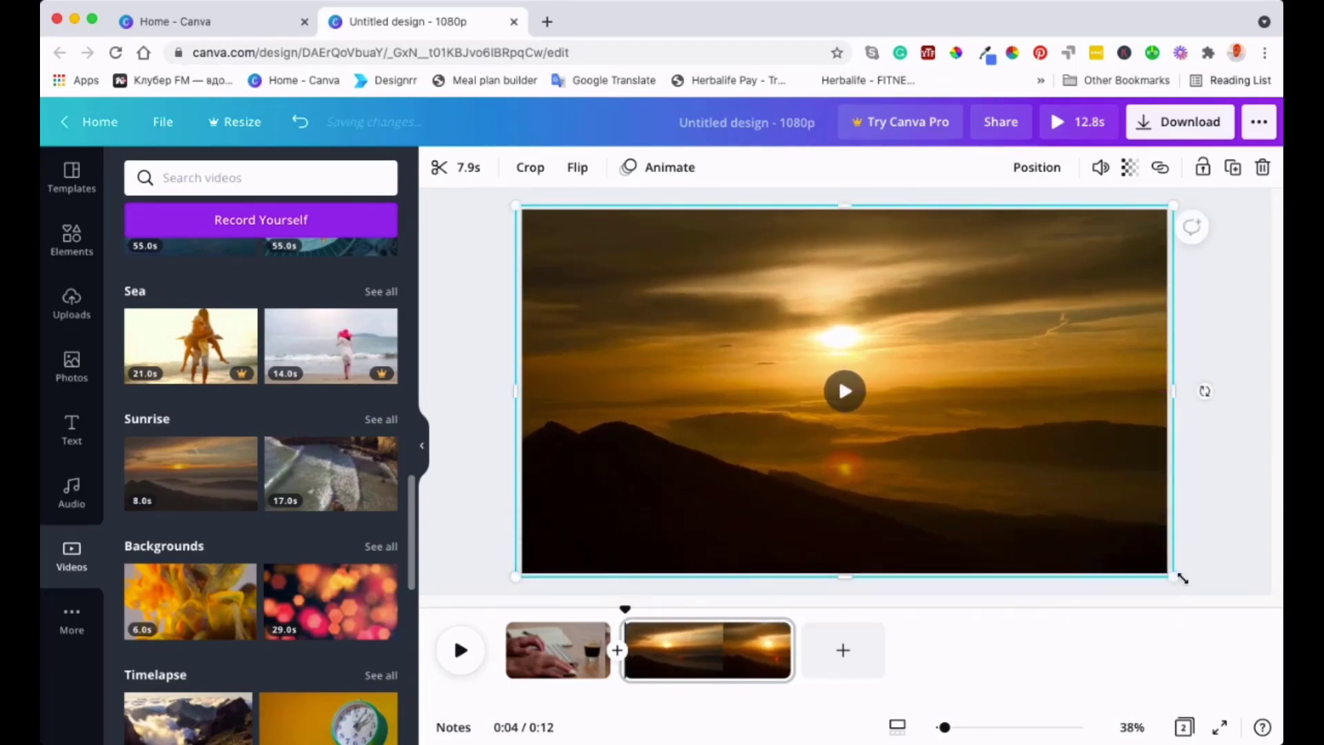
pyautogui.moveTo(1183, 578); pyautogui.dragTo(1189, 583)
pyautogui.click(1212, 478)
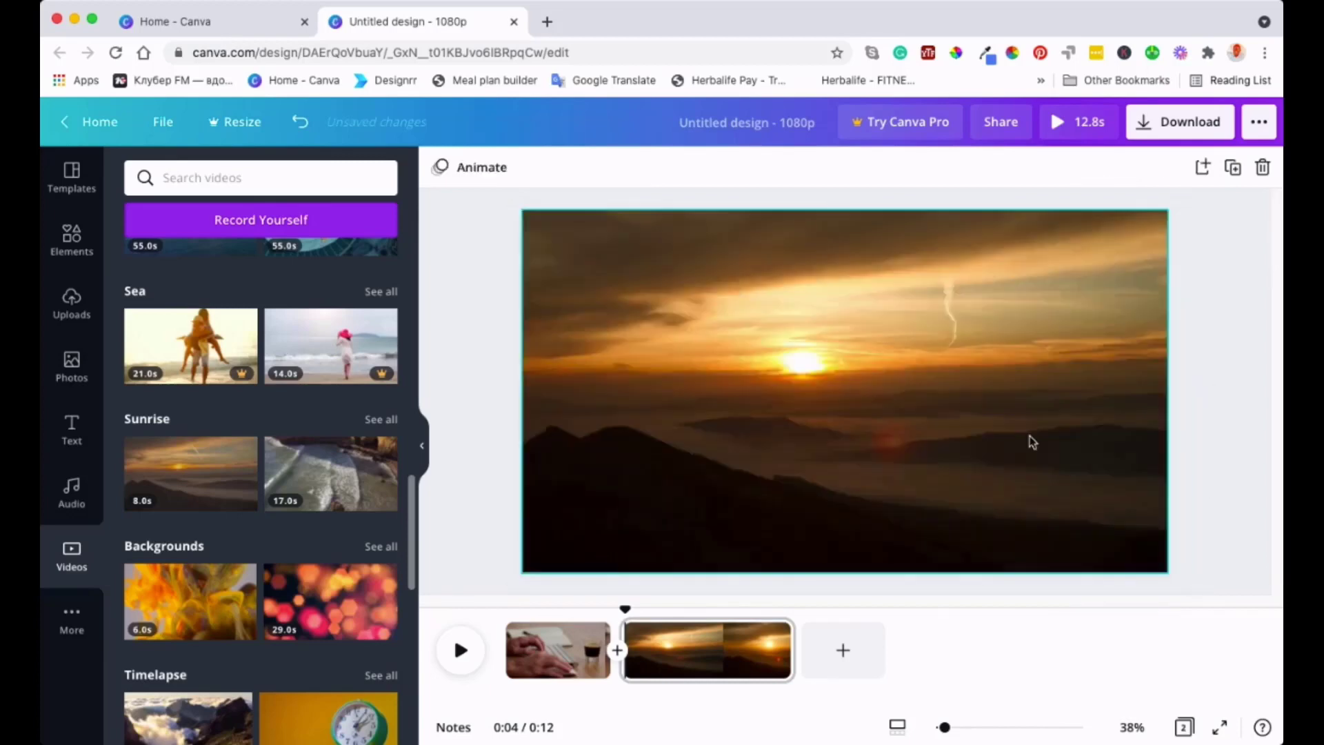
# - Enlarge the sunrise footage within its full-page crop frame from two opposite corners and apply the crop
pyautogui.doubleClick(895, 349)
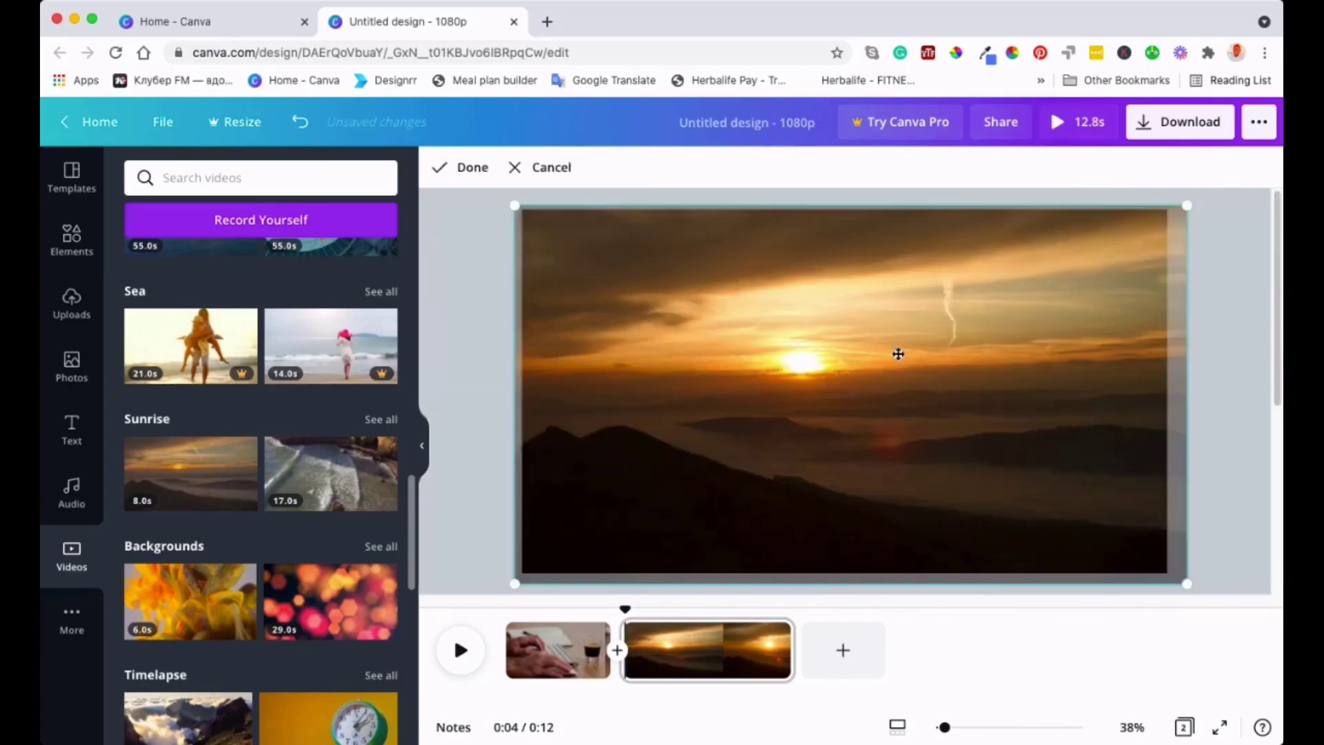
pyautogui.moveTo(514, 207); pyautogui.dragTo(472, 198)
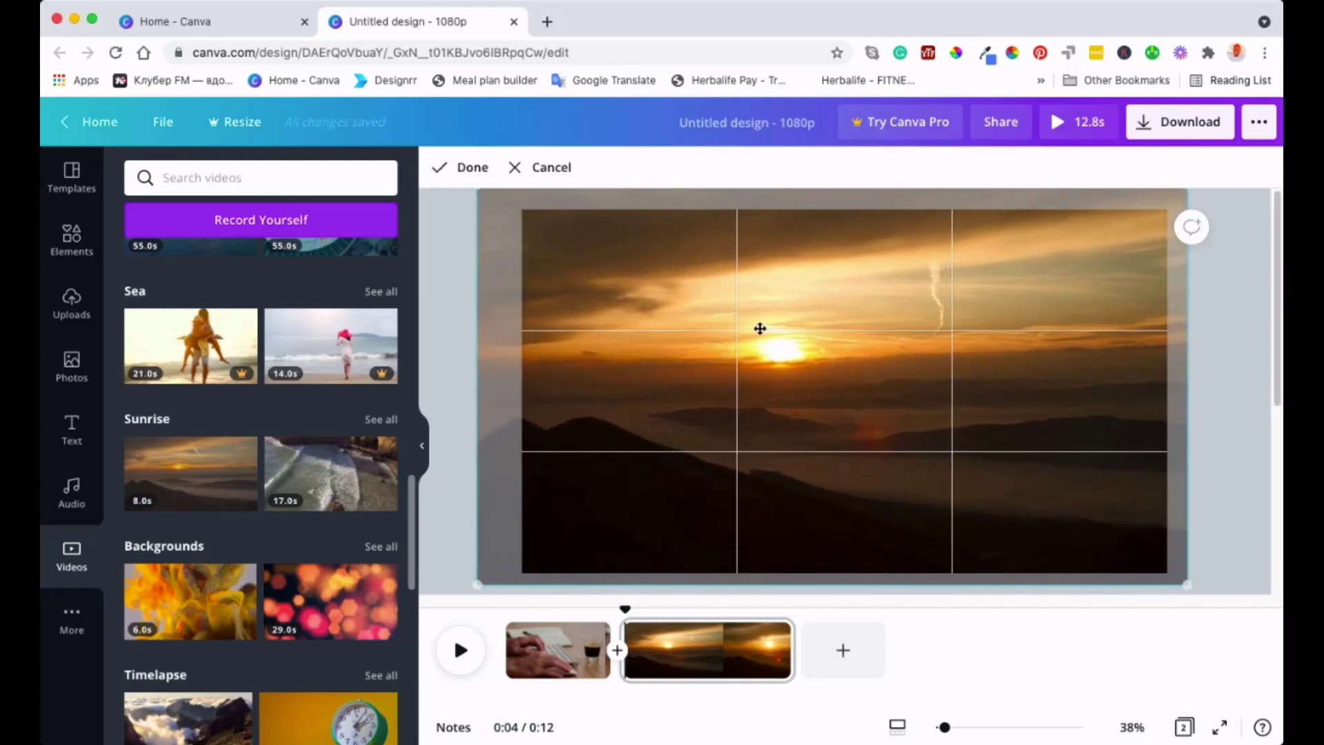
pyautogui.moveTo(1188, 586); pyautogui.dragTo(1218, 600)
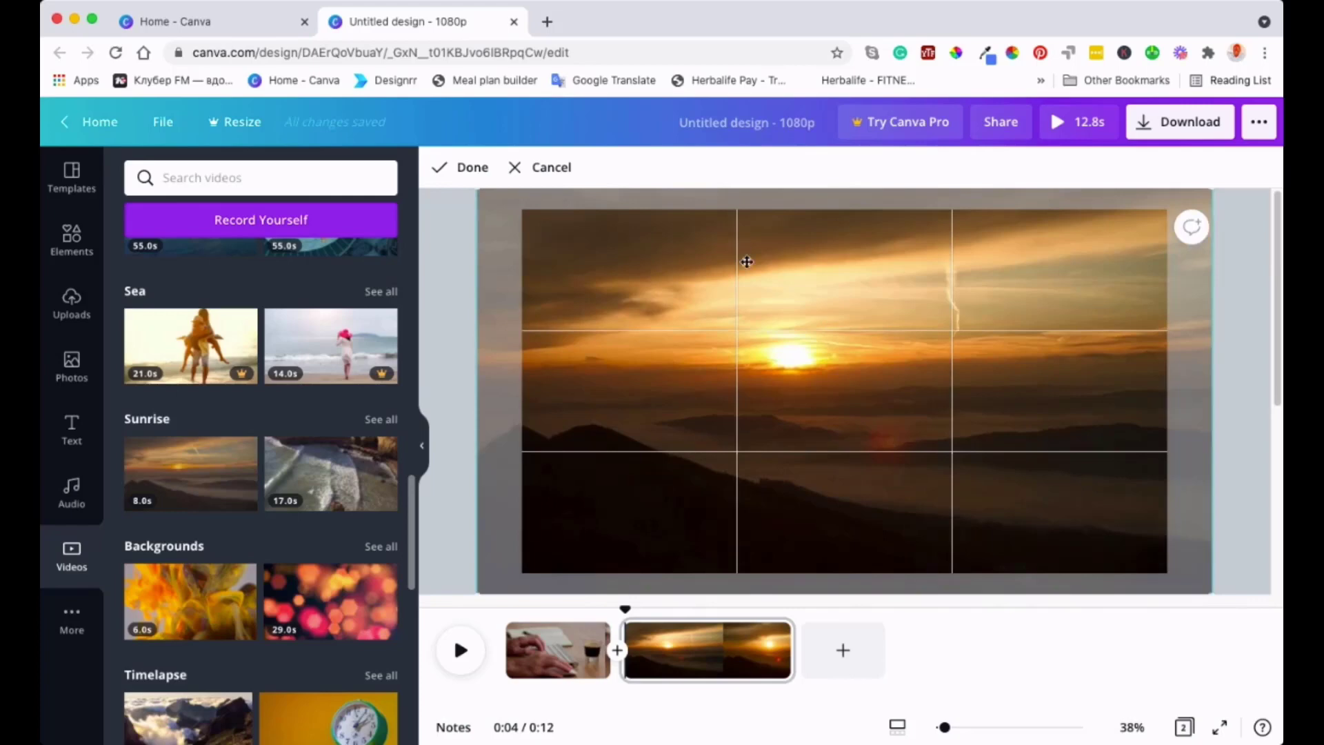
pyautogui.click(472, 169)
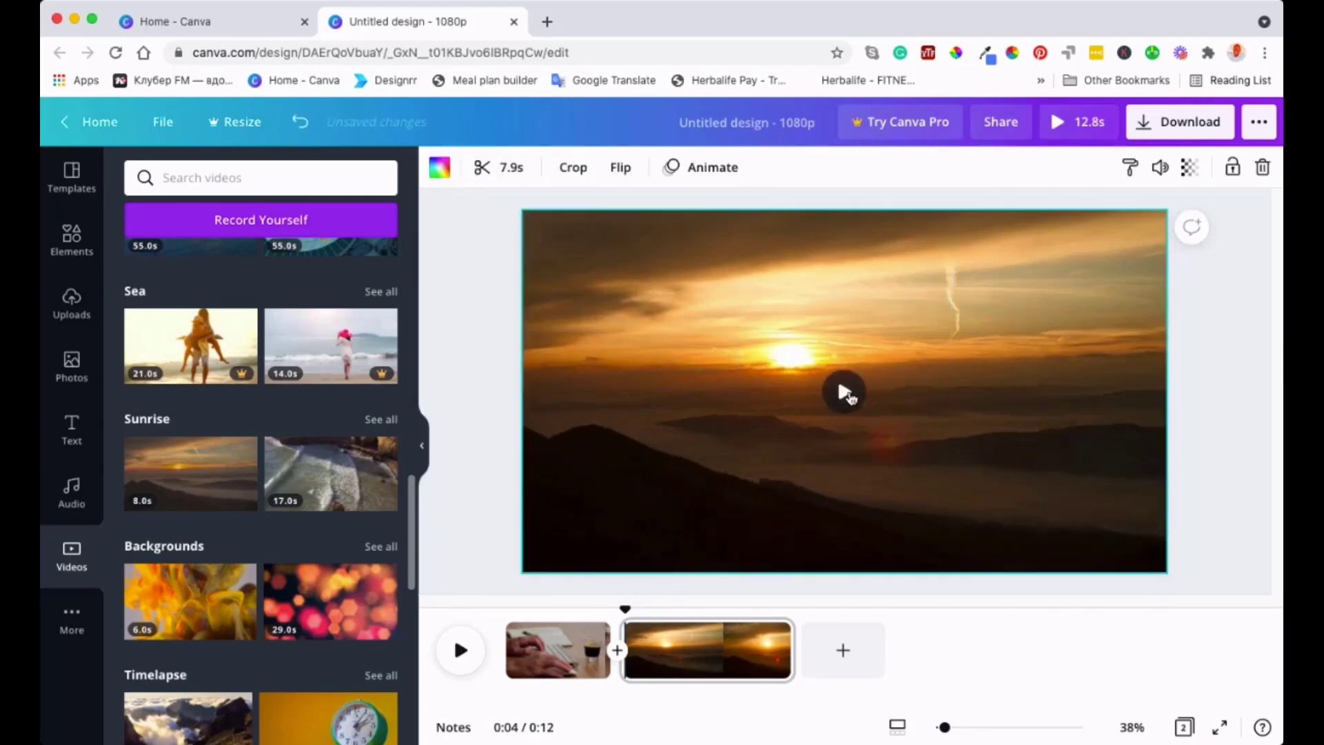
# - Trim the sunrise clip at both its end and start to 4.7 s, and slide the kept section slightly forward within the footage
pyautogui.click(790, 410)
pyautogui.click(693, 359)
pyautogui.click(514, 170)
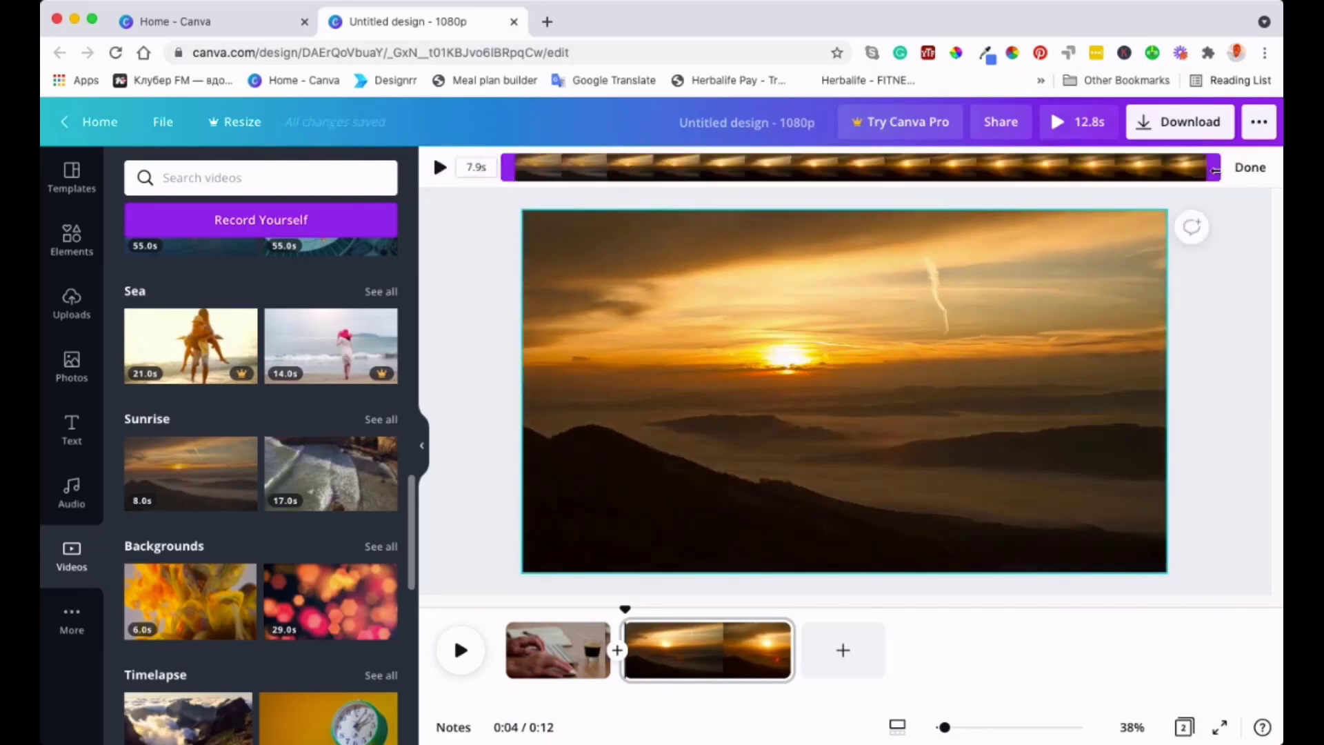
pyautogui.moveTo(1203, 167); pyautogui.dragTo(1033, 164)
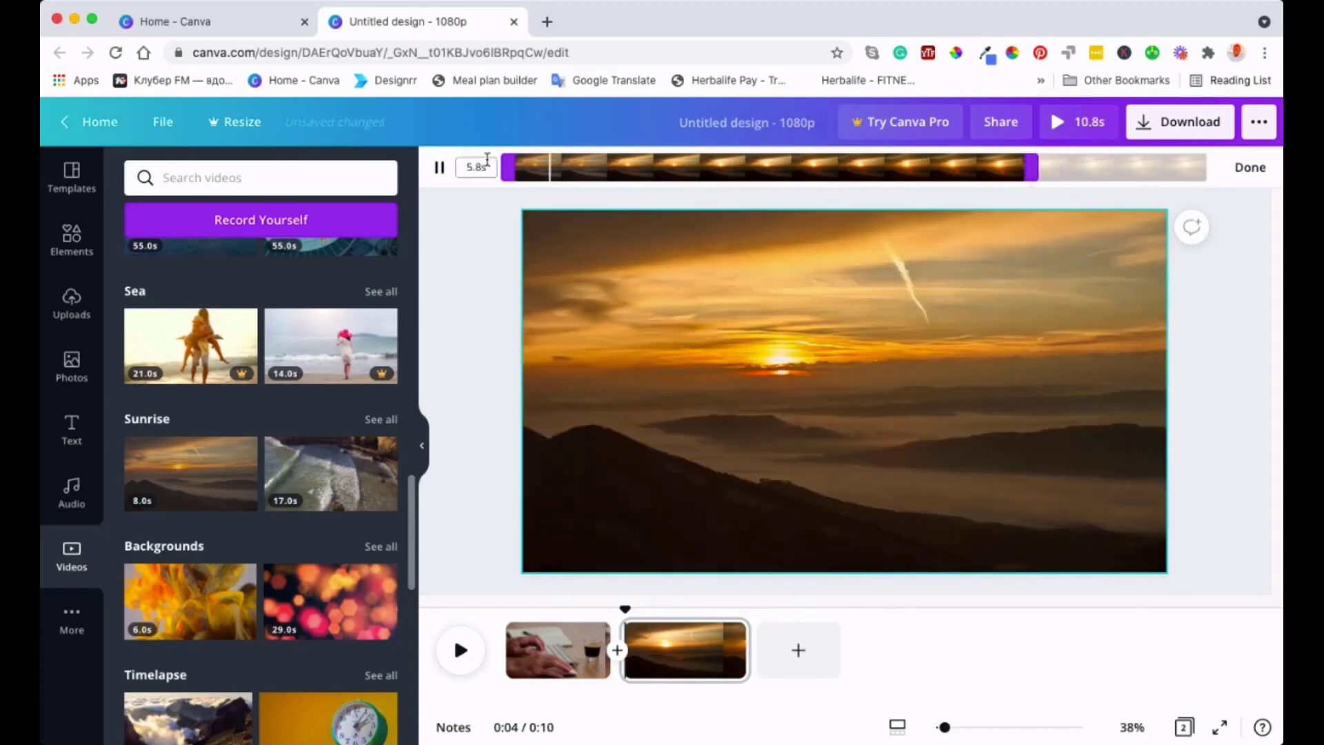
pyautogui.moveTo(507, 173); pyautogui.dragTo(692, 169)
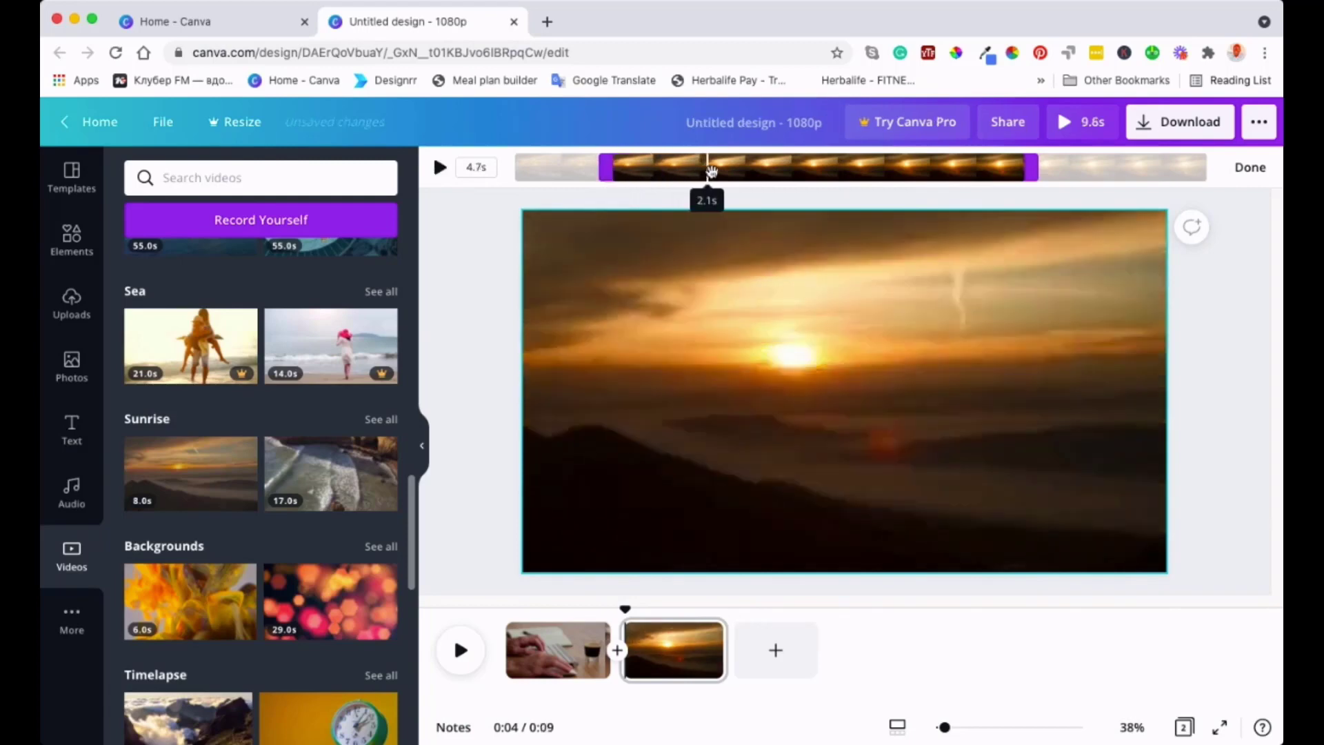
pyautogui.moveTo(789, 176); pyautogui.dragTo(851, 173)
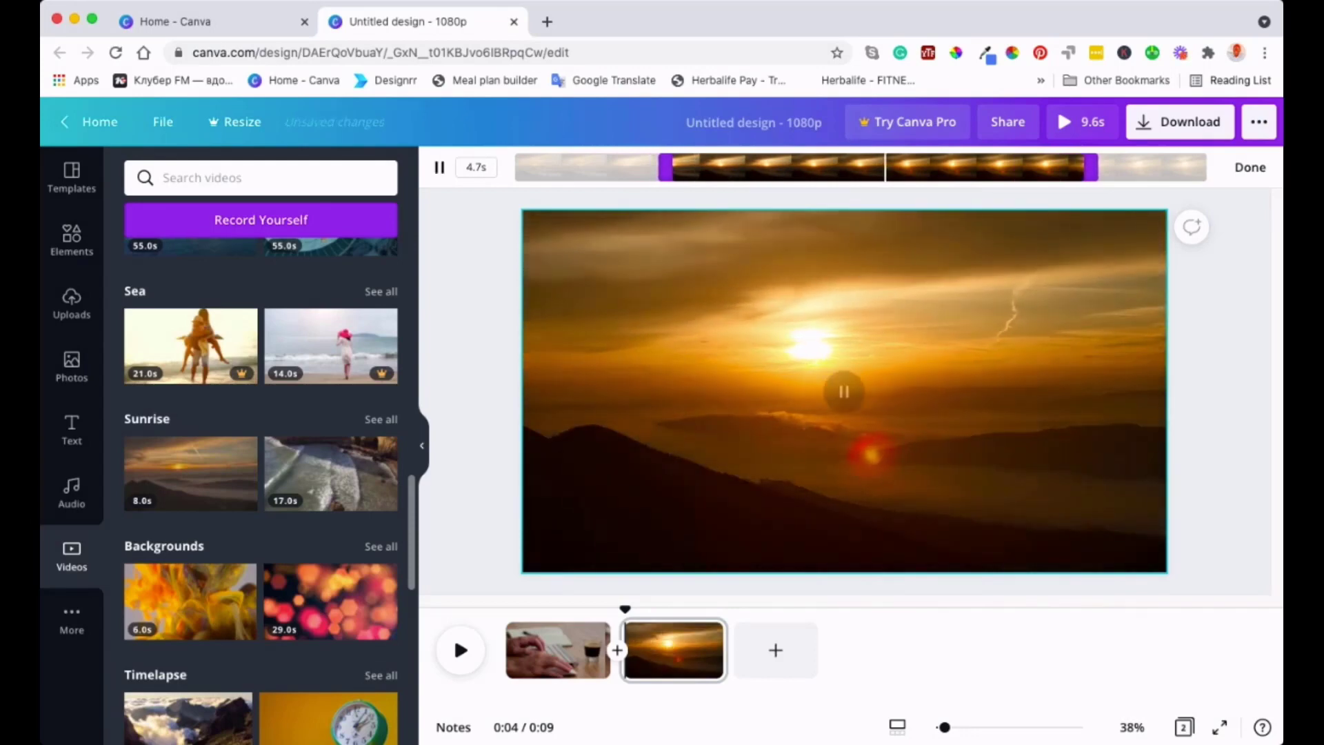
pyautogui.click(1249, 169)
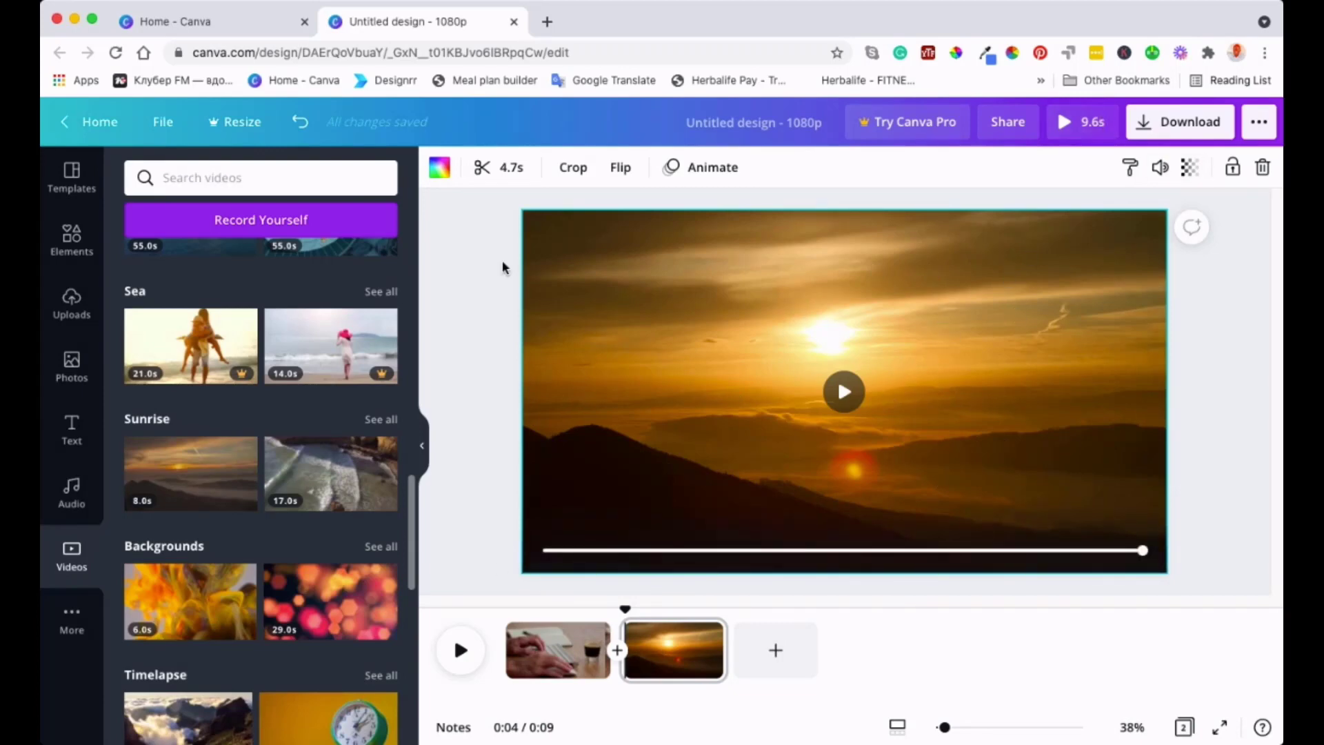
# - Add the "Cheers to the New Year" font combination to the first page, and place it enlarged in the page's upper-left area
pyautogui.click(558, 653)
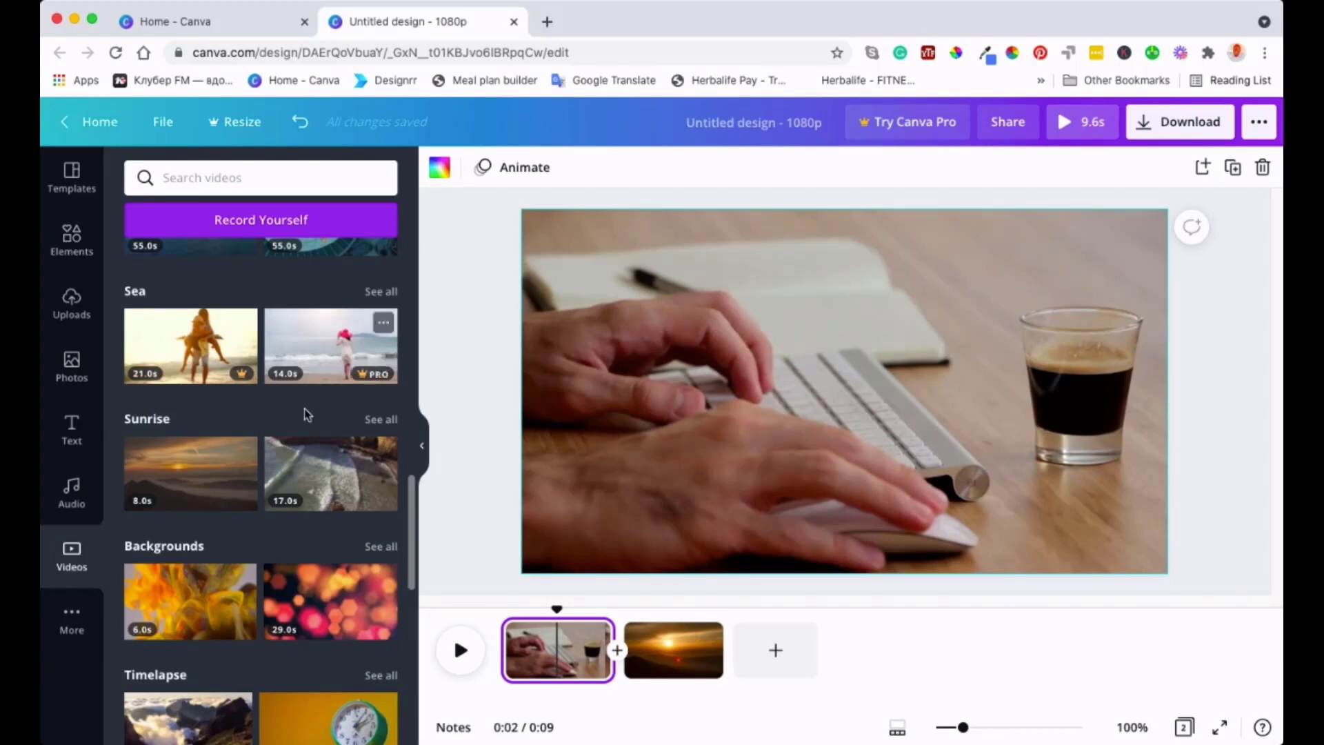
pyautogui.click(71, 434)
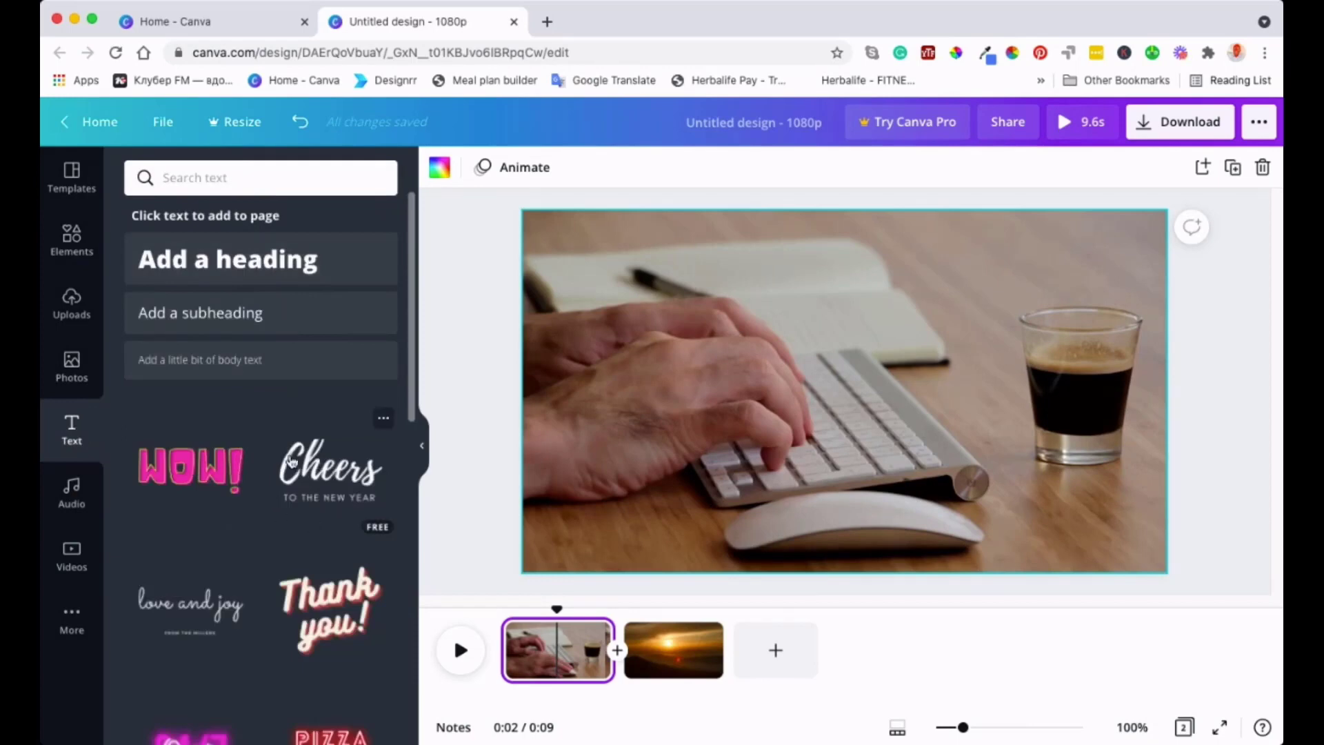
pyautogui.scroll(-1, 298, 368)
pyautogui.scroll(-3, 269, 406)
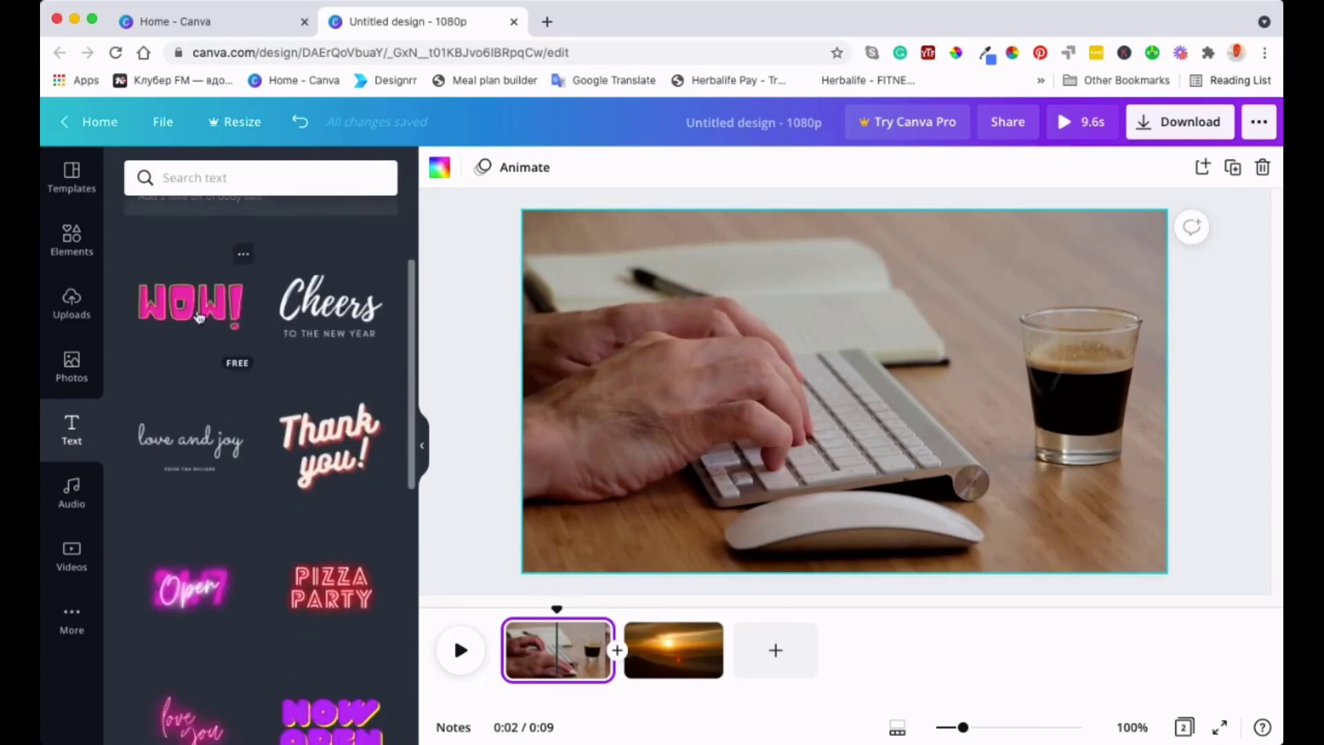
pyautogui.scroll(-1, 198, 317)
pyautogui.scroll(-2, 207, 345)
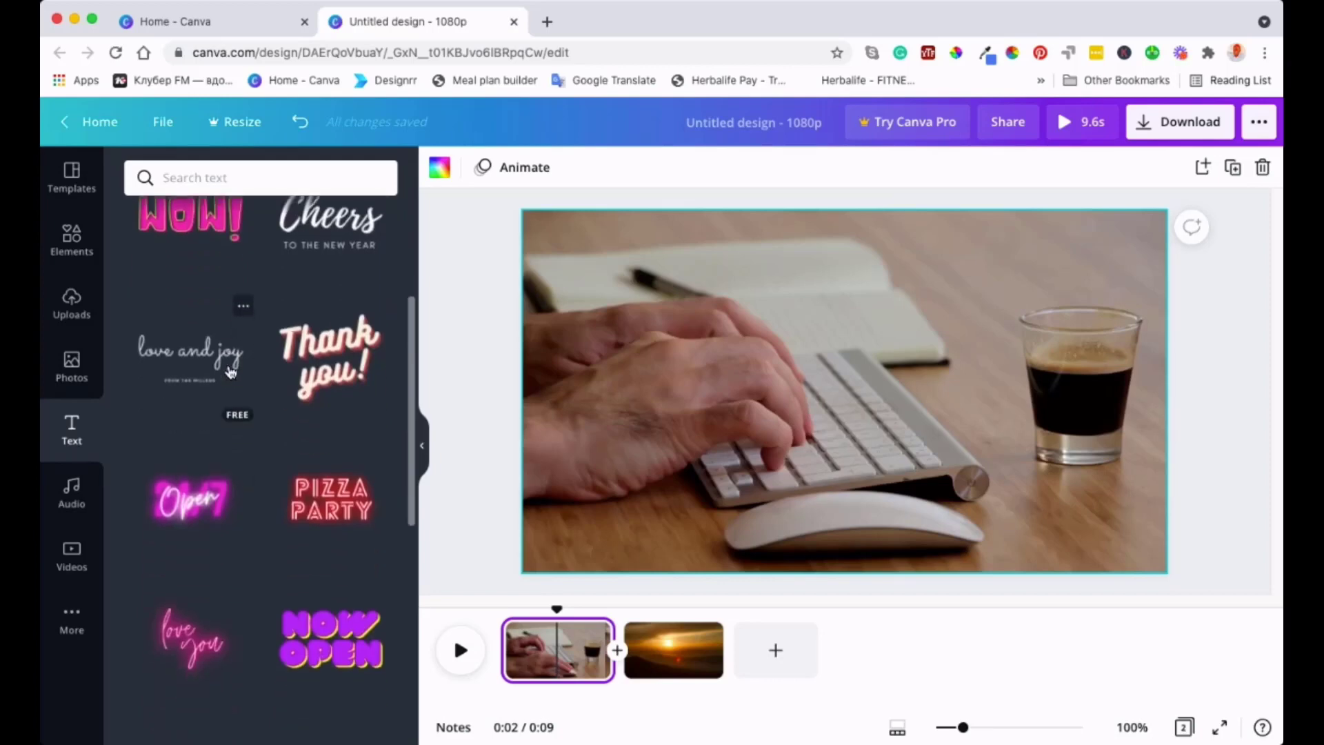
pyautogui.scroll(3, 238, 407)
pyautogui.click(329, 340)
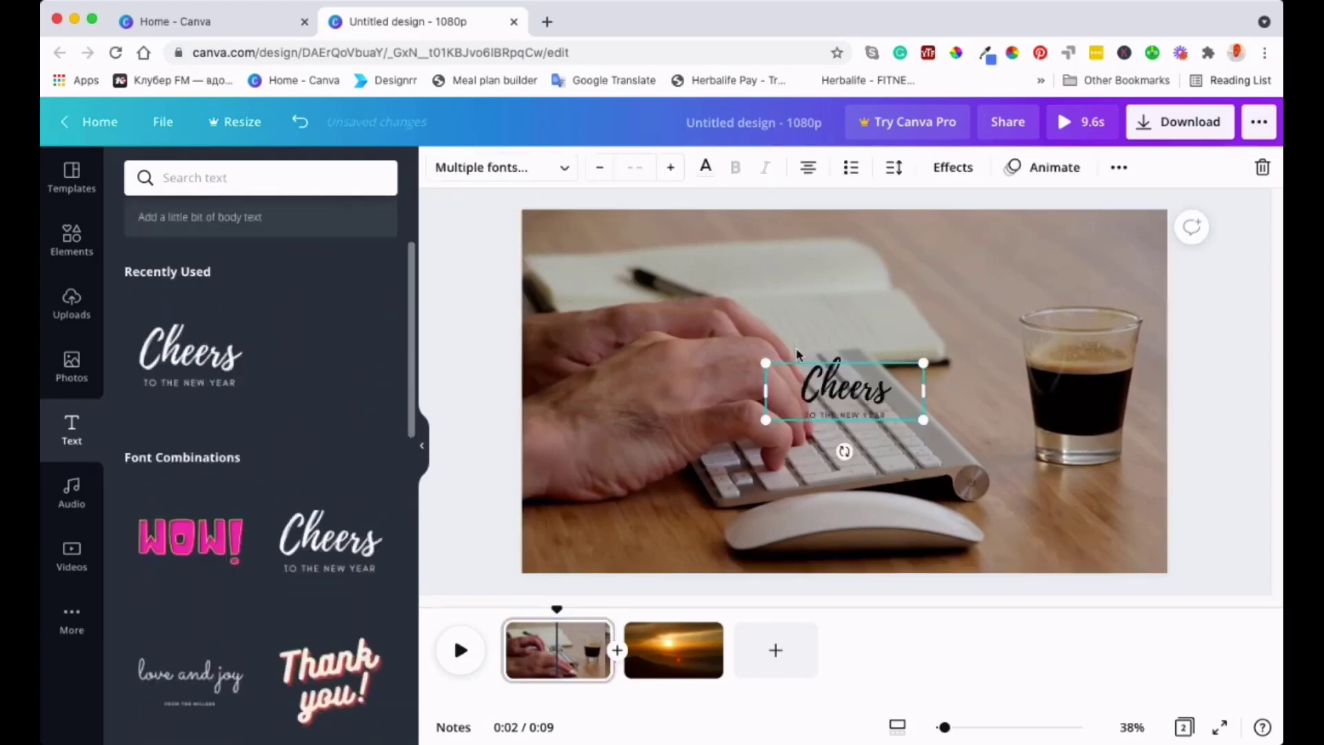
pyautogui.moveTo(818, 395); pyautogui.dragTo(653, 288)
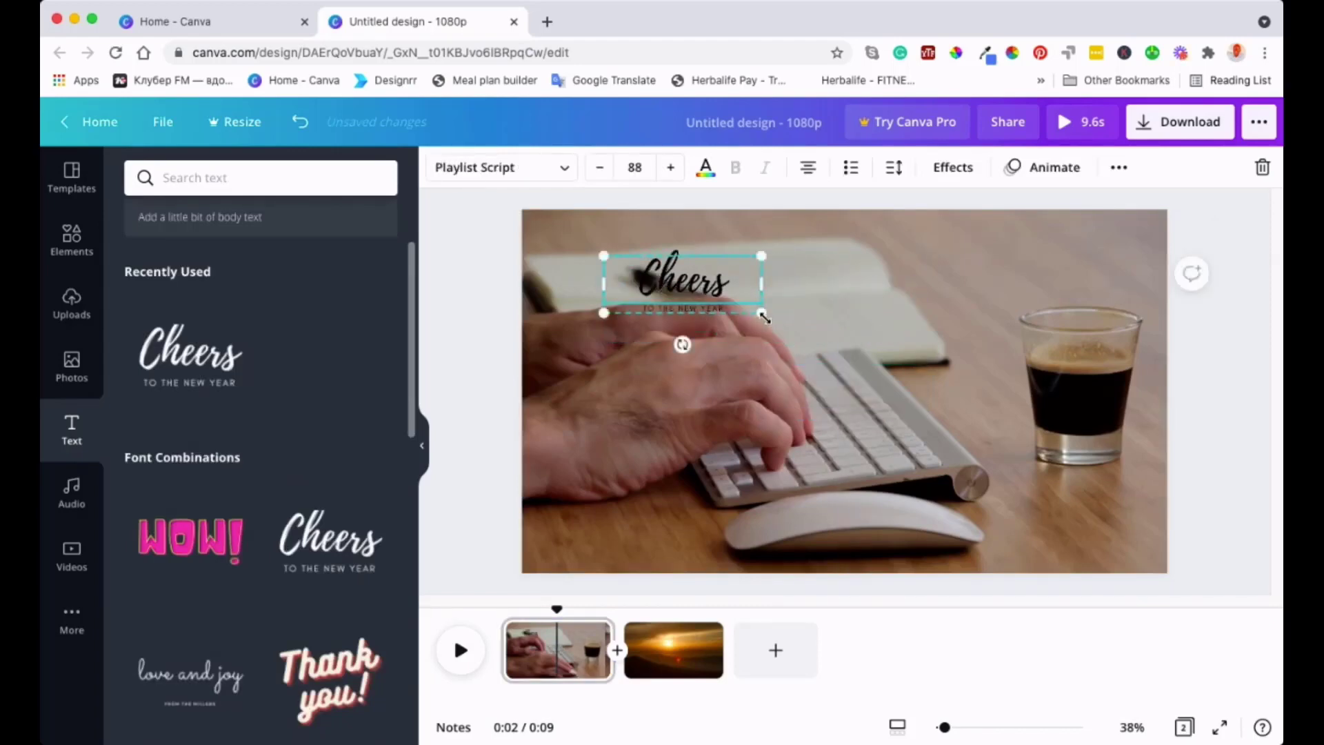
pyautogui.moveTo(765, 317); pyautogui.dragTo(819, 333)
# - Delete the "To the New Year" line from the text group on the first page
pyautogui.click(732, 333)
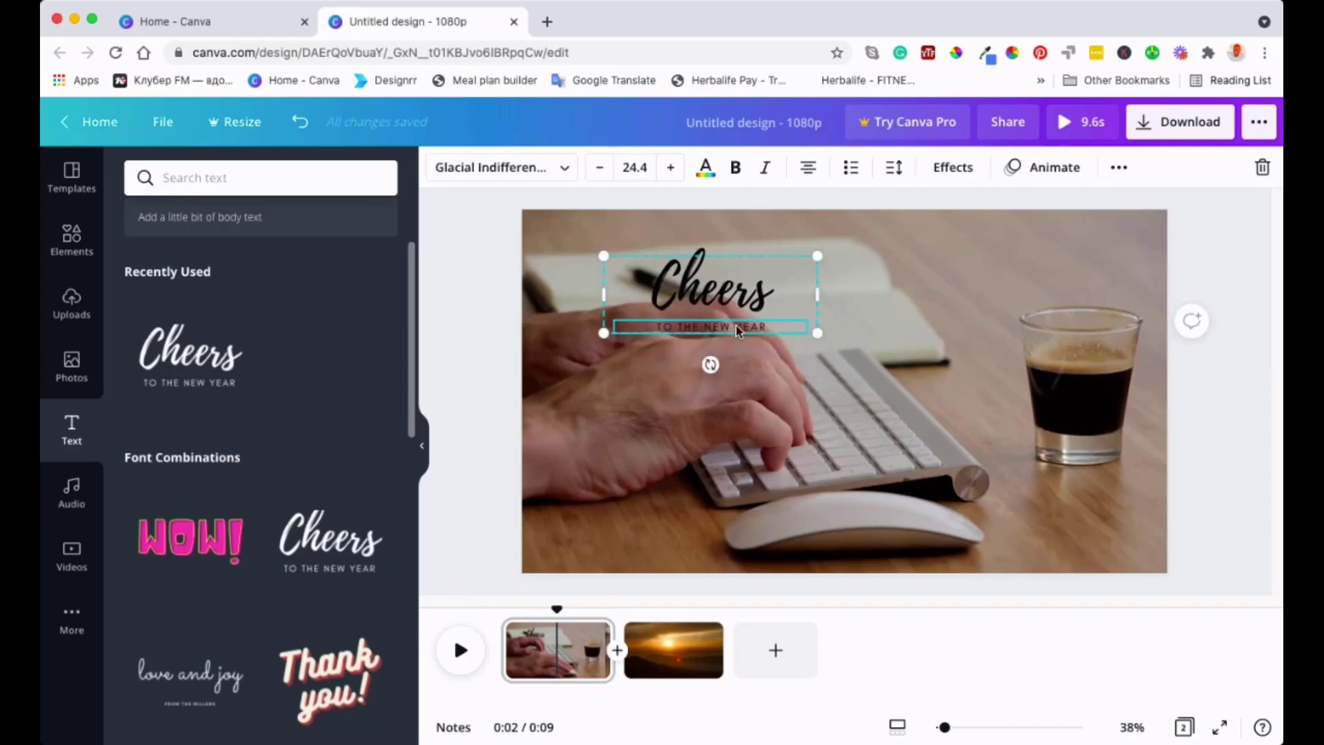
pyautogui.doubleClick(736, 327)
pyautogui.press('BackSpace')
pyautogui.click(722, 301)
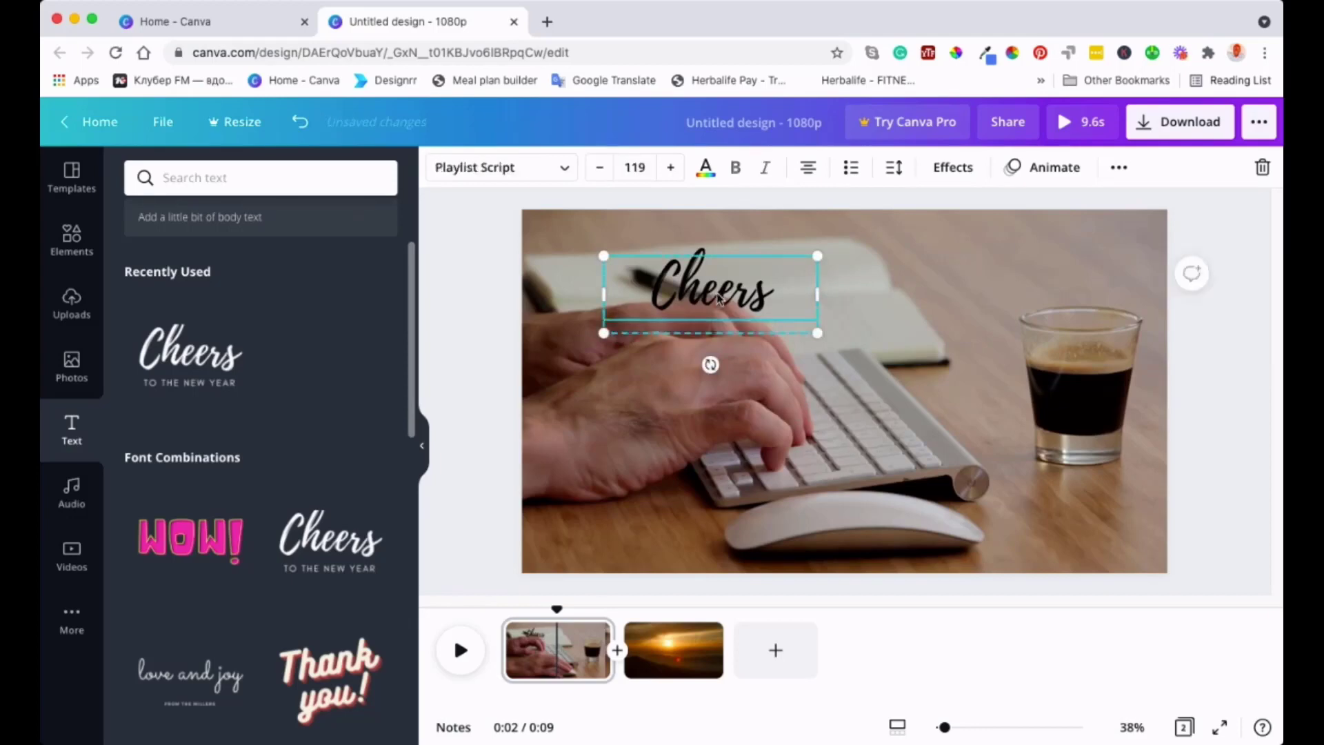
# - Replace the word "Cheers" with "Subscribe" and enlarge the text group proportionally toward its upper-right corner
pyautogui.doubleClick(738, 285)
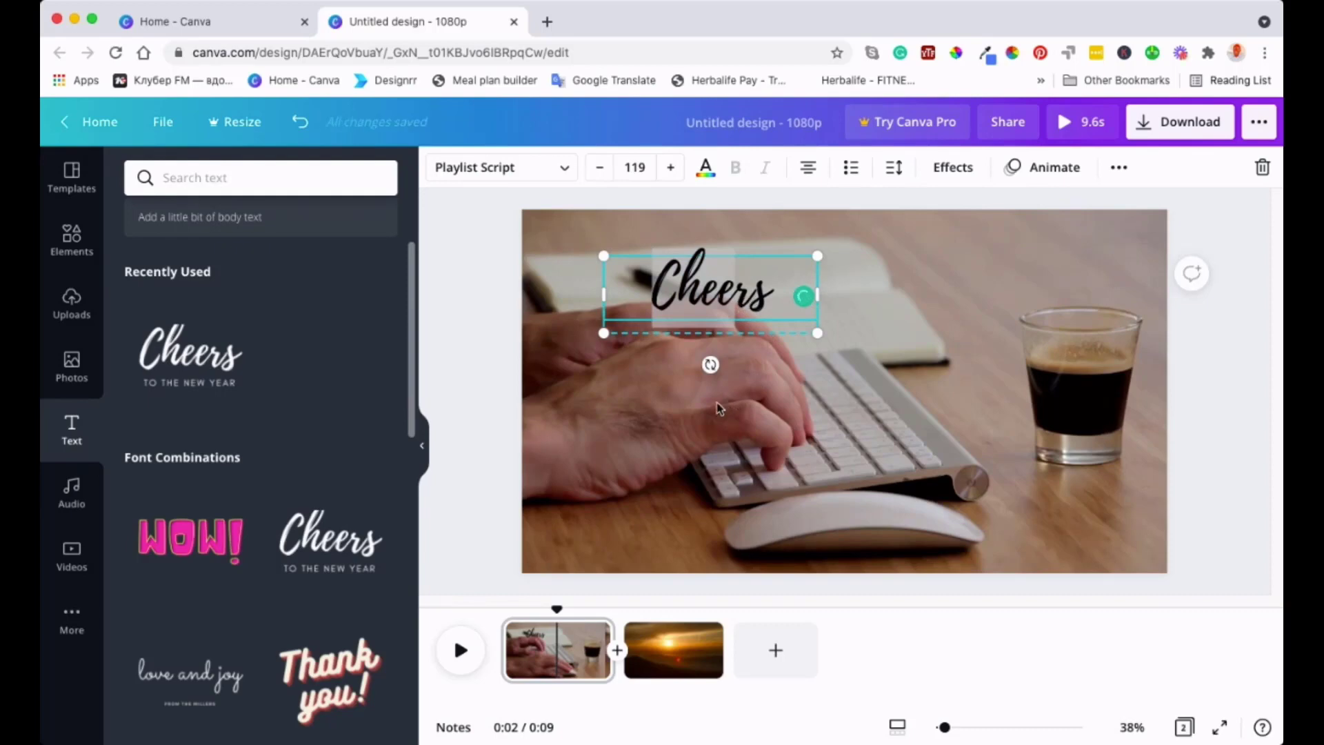
pyautogui.click(652, 383)
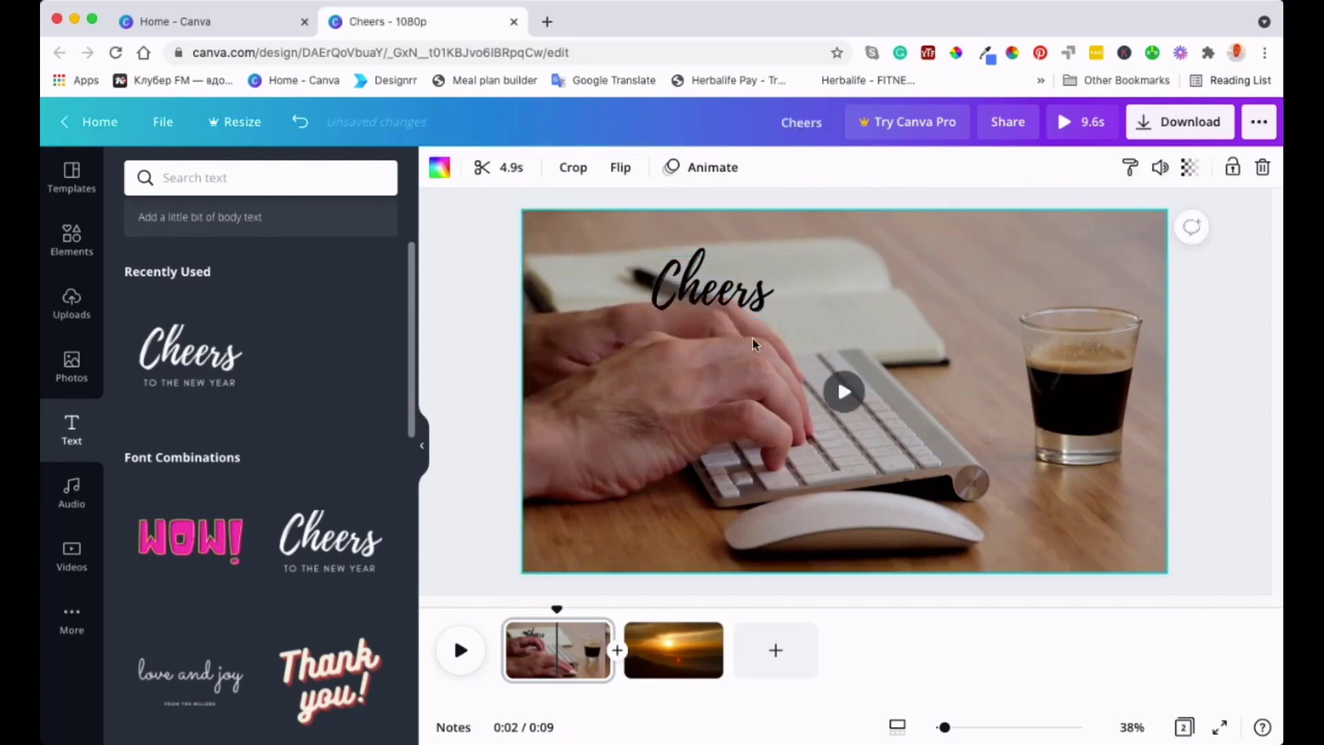
pyautogui.doubleClick(759, 297)
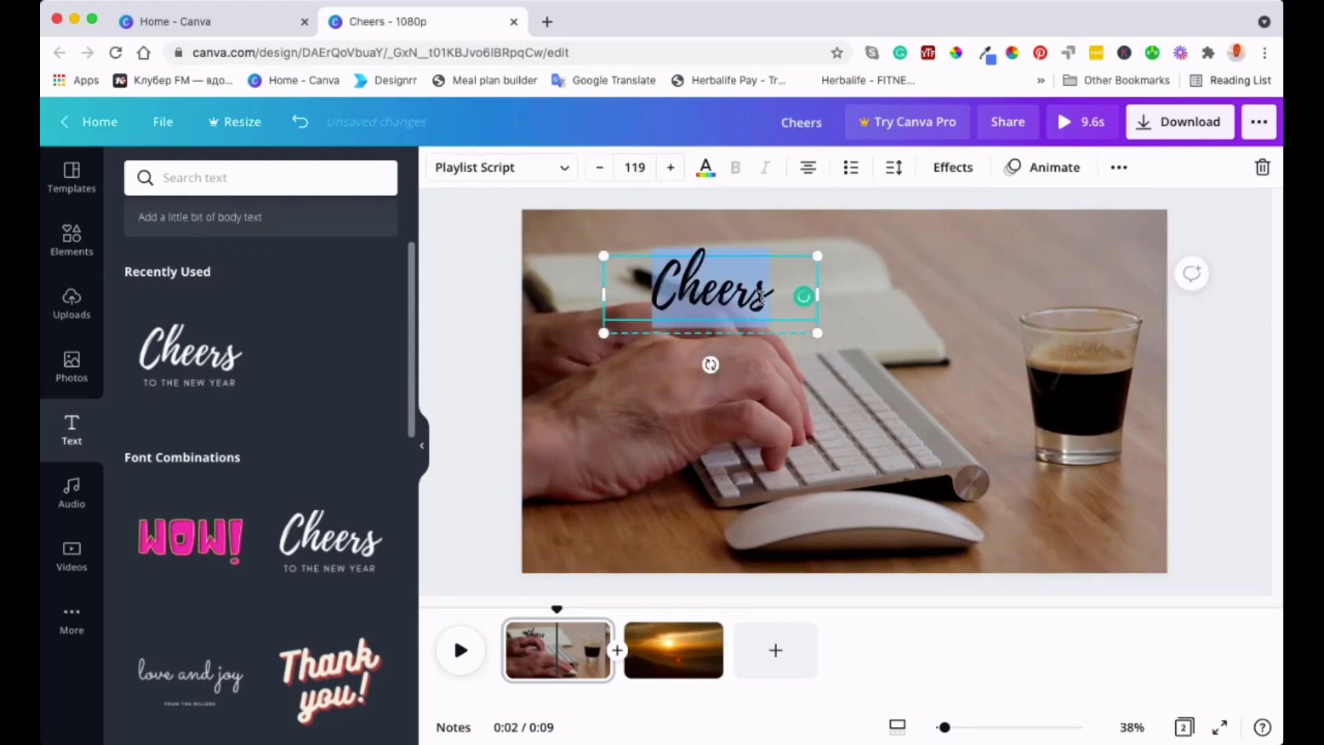
pyautogui.write('Subscribe')
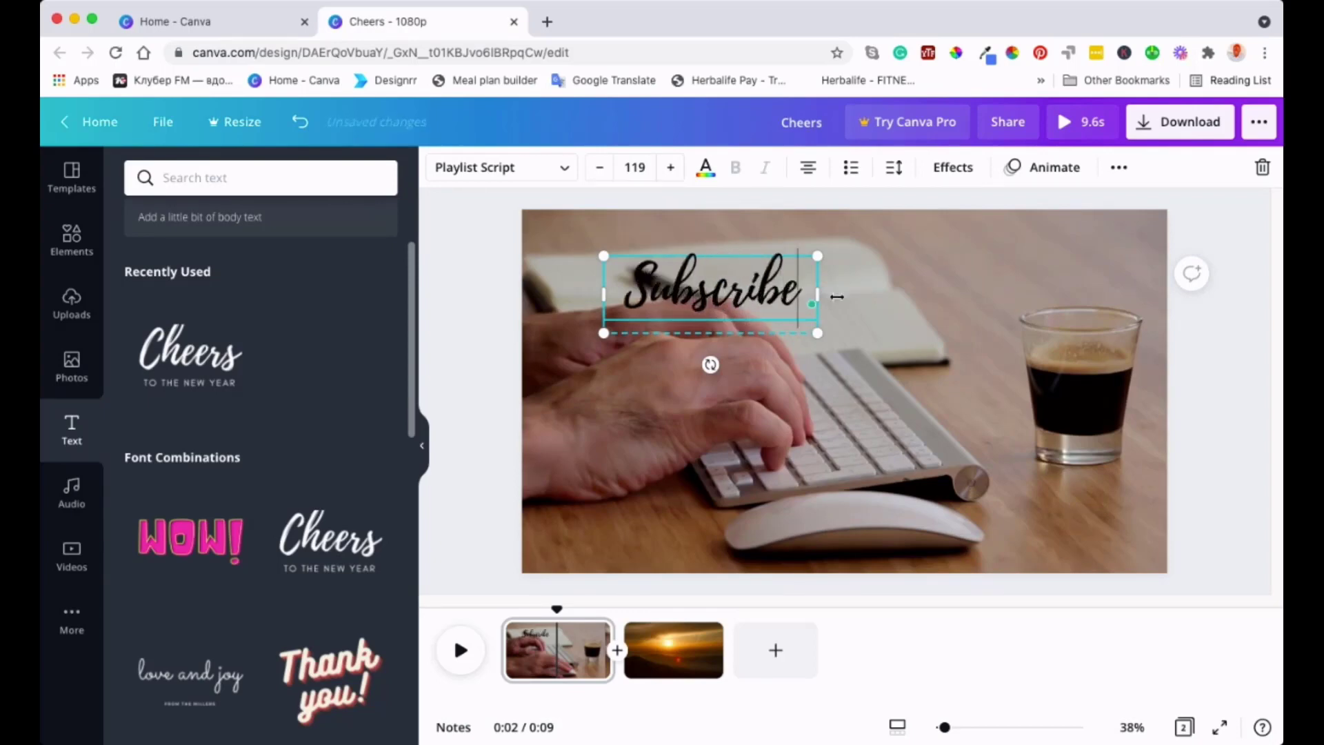
pyautogui.moveTo(818, 256); pyautogui.dragTo(881, 254)
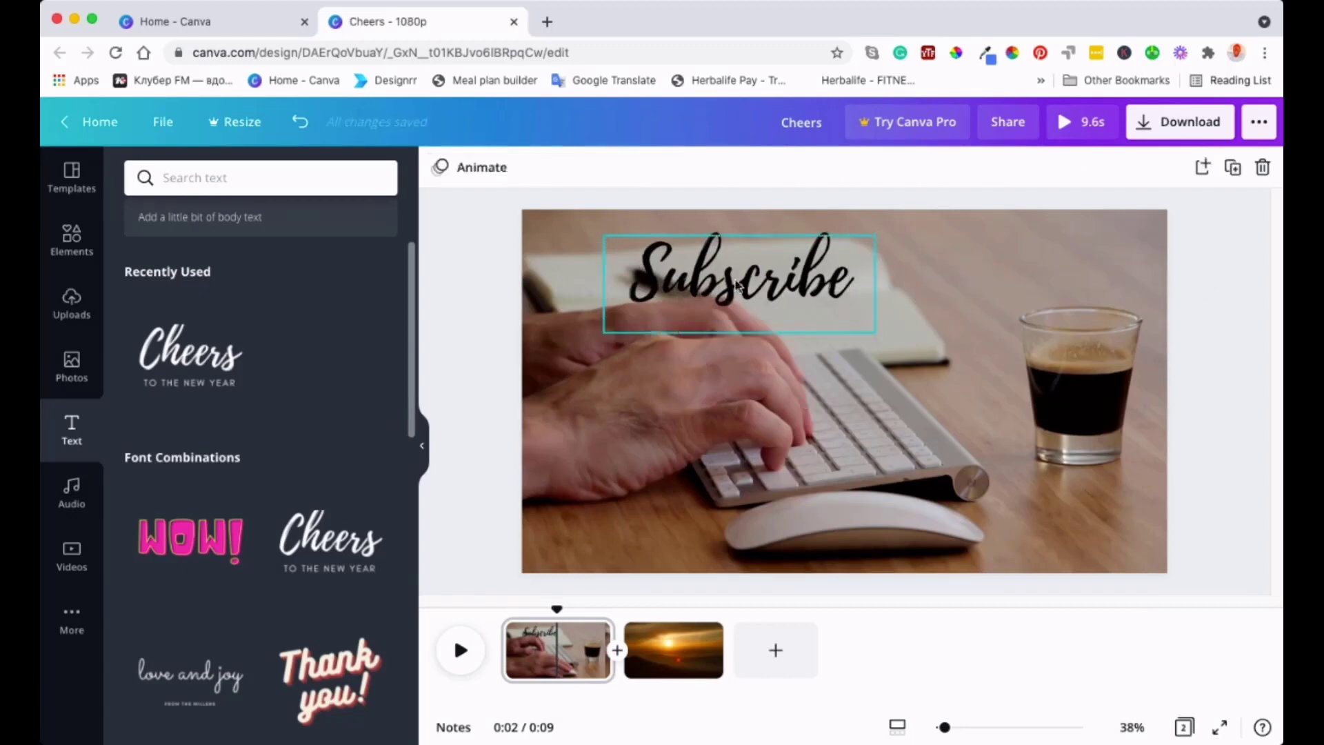
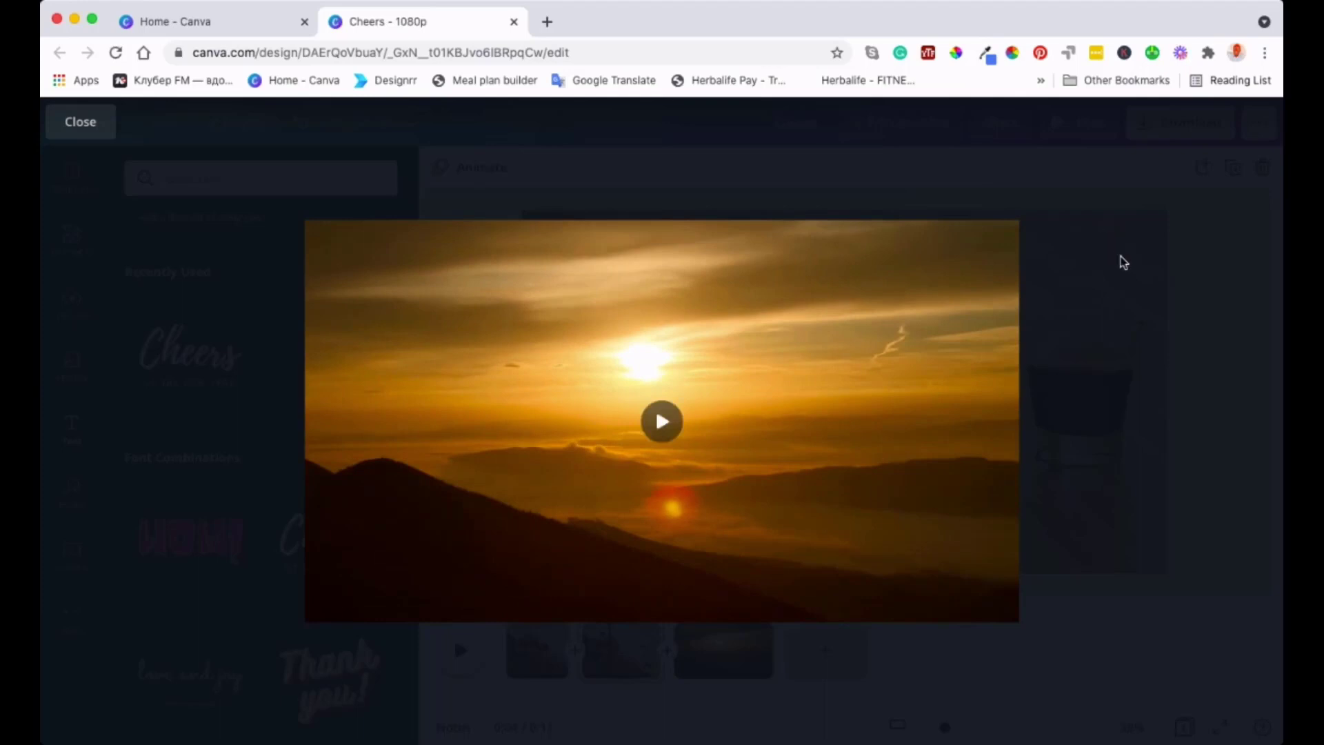
# - Close the video preview and add a Dissolve transition of 0.6 seconds between the first and second pages
pyautogui.click(1087, 225)
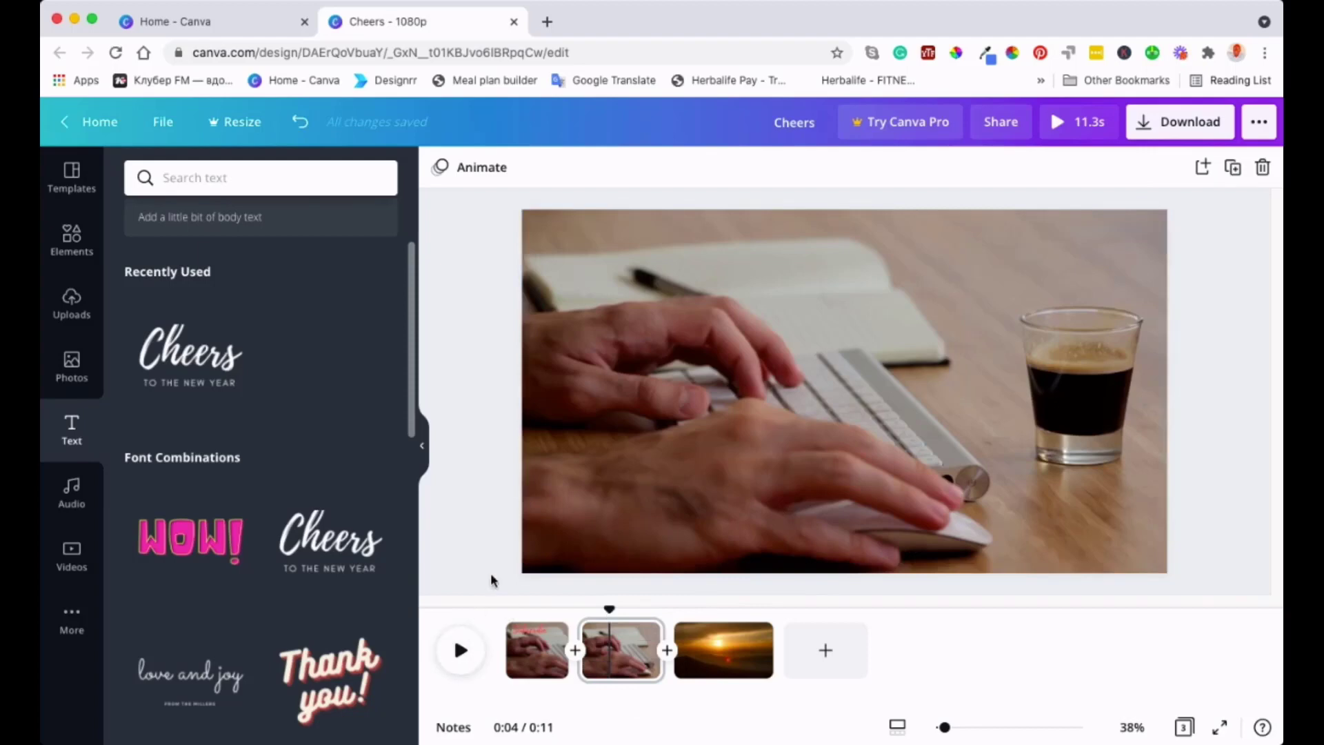
pyautogui.click(574, 660)
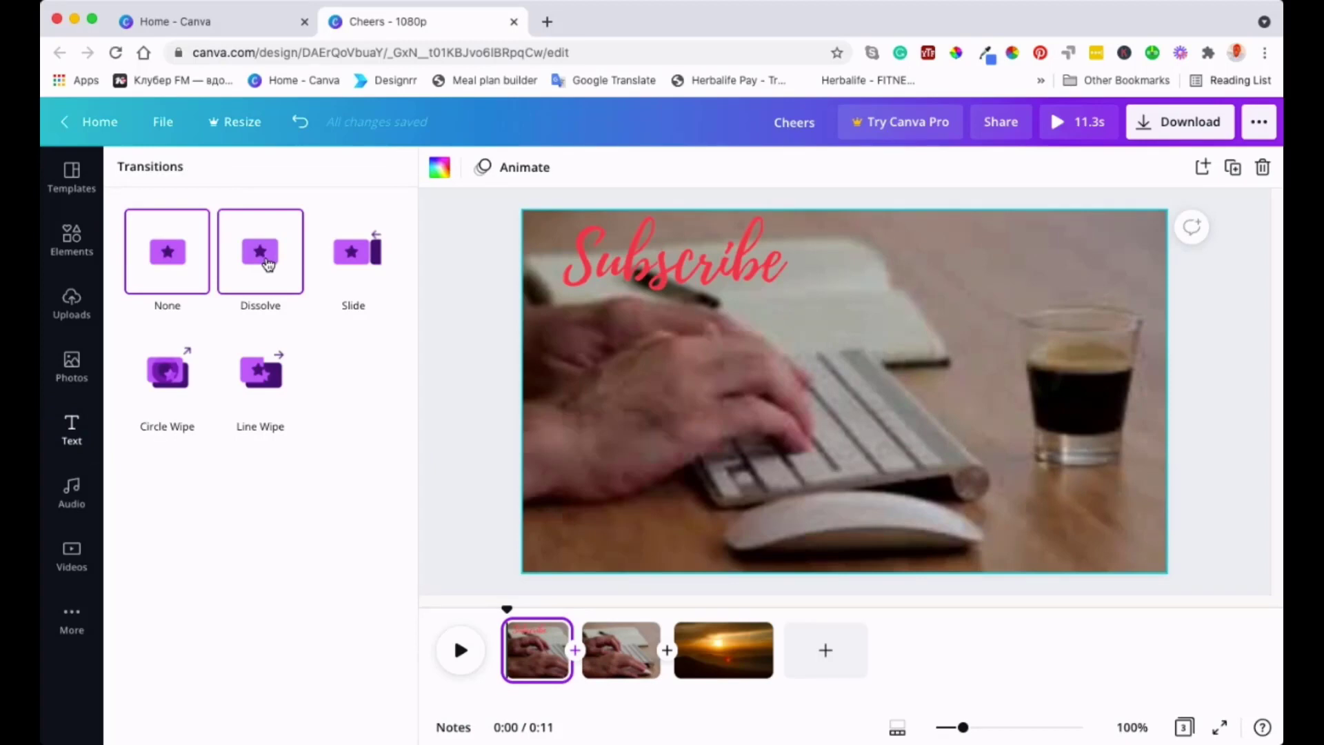
pyautogui.click(268, 265)
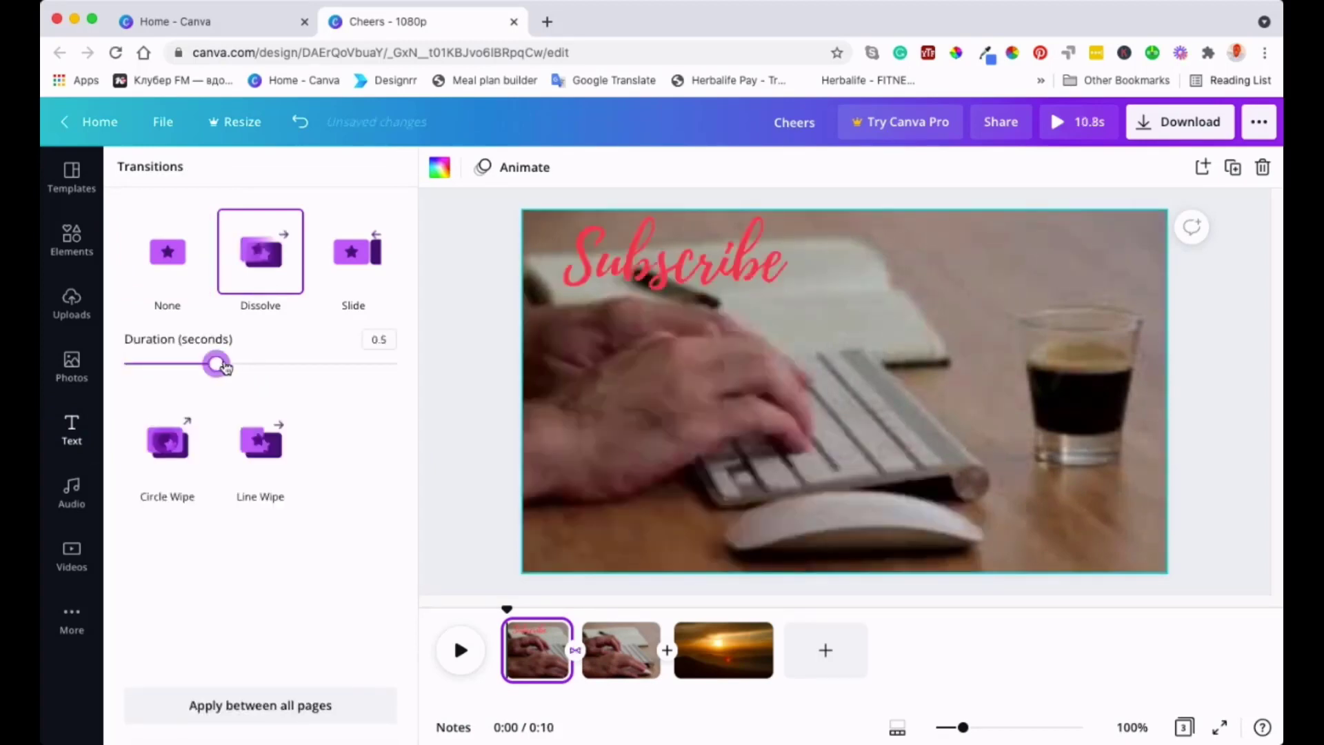
pyautogui.moveTo(219, 366); pyautogui.dragTo(236, 366)
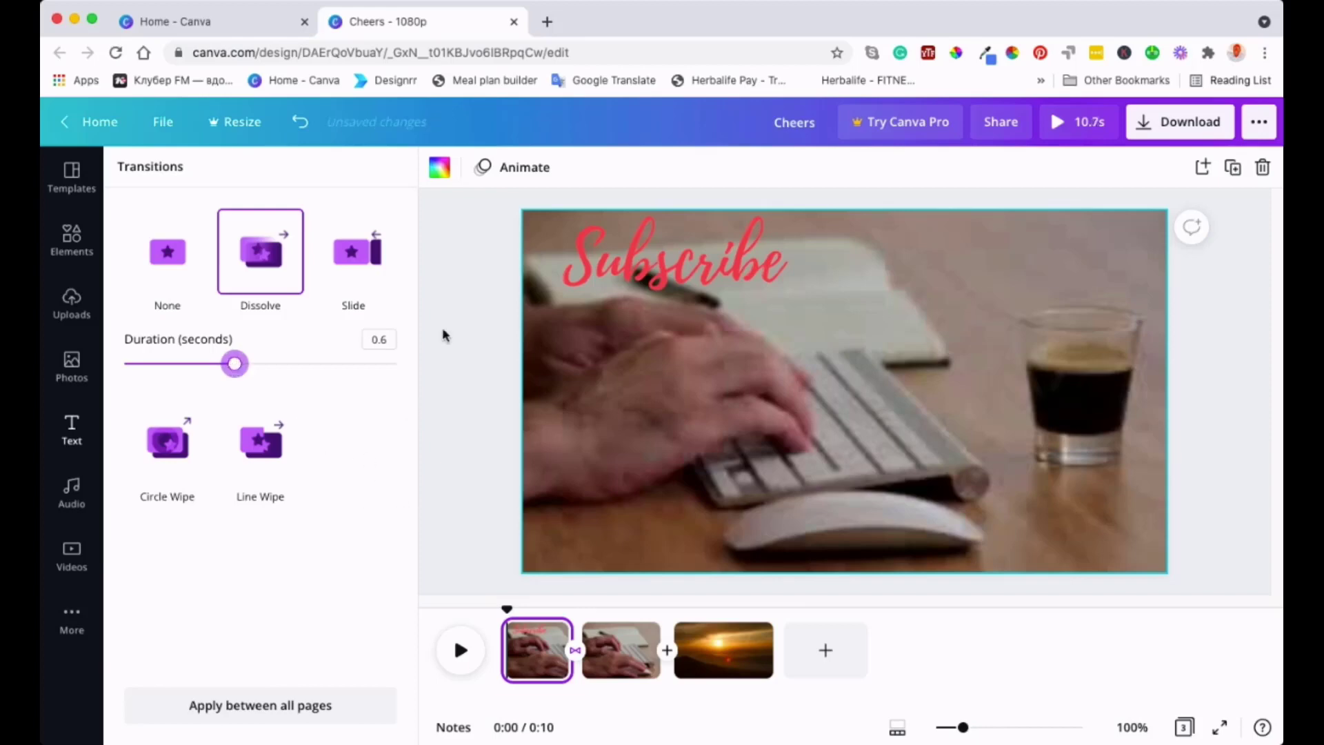
# - Add a Dissolve transition between the second and third pages and lengthen its duration slightly
pyautogui.click(668, 652)
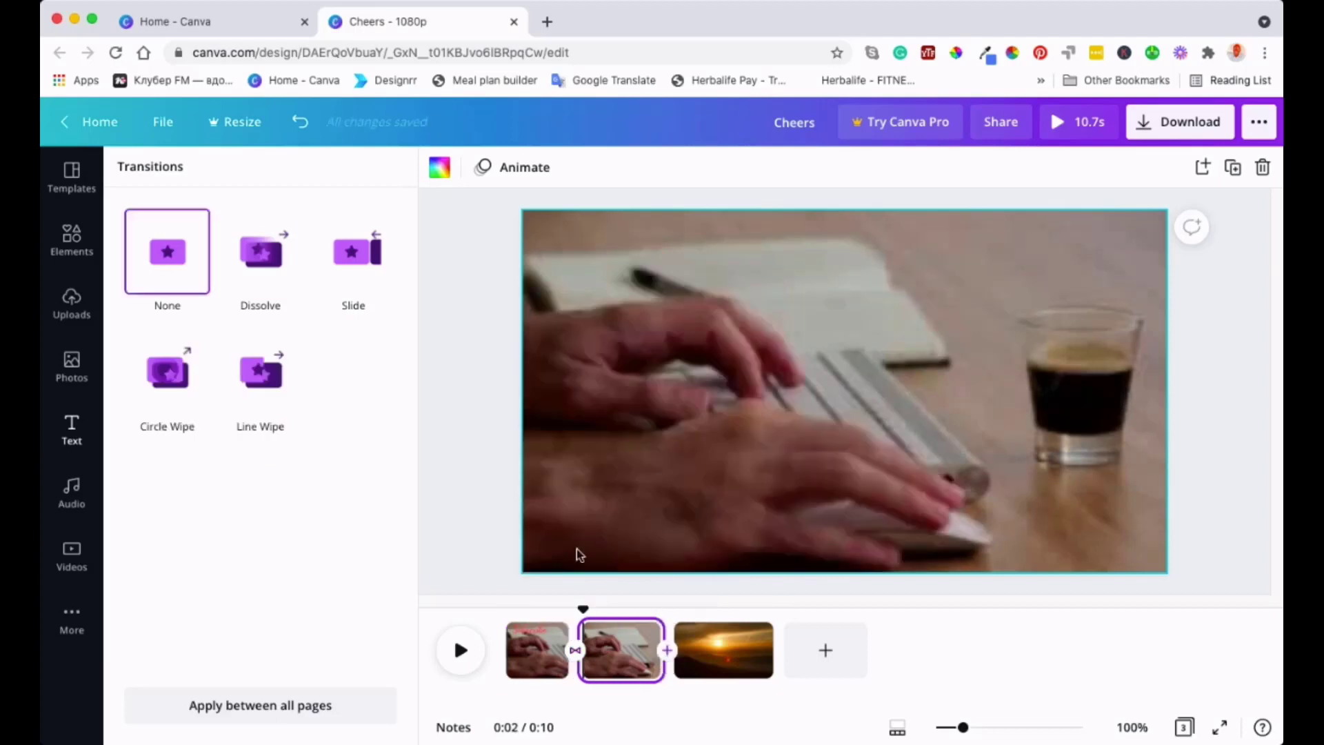
pyautogui.click(279, 278)
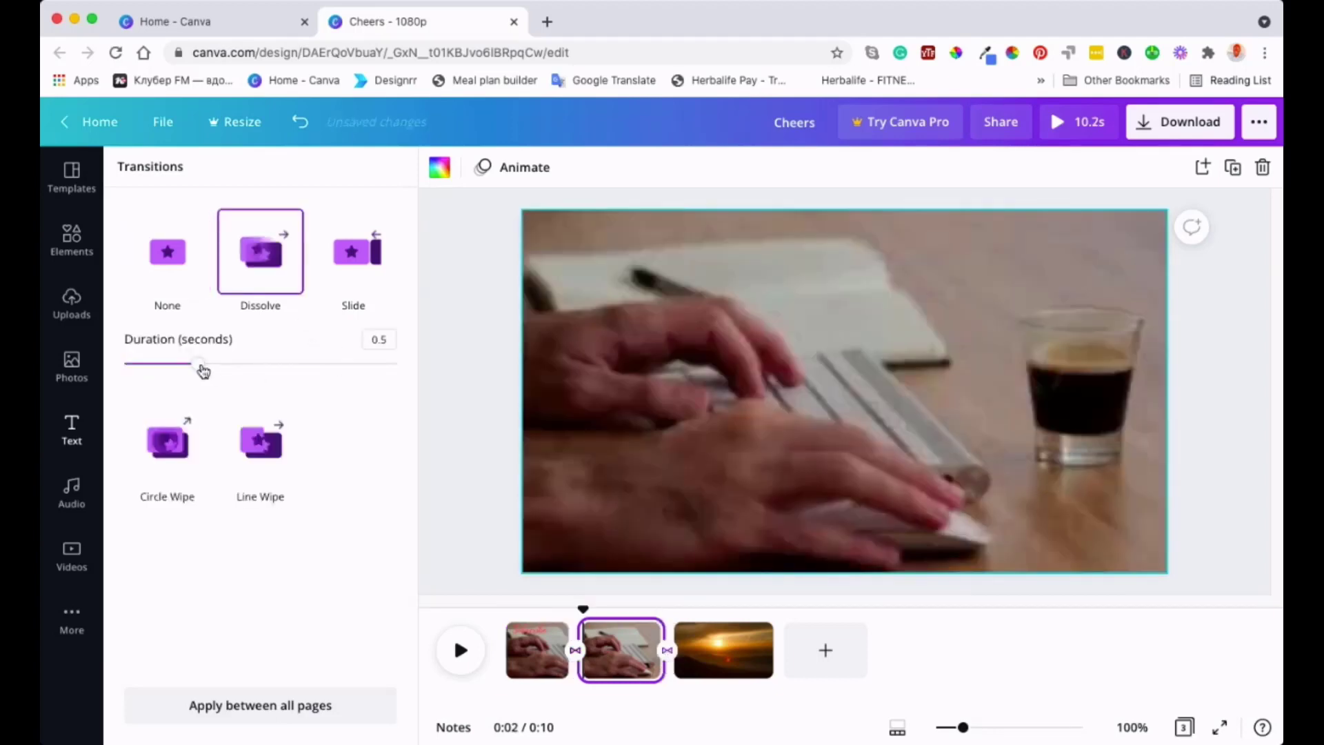
pyautogui.moveTo(204, 372); pyautogui.dragTo(211, 366)
pyautogui.click(467, 420)
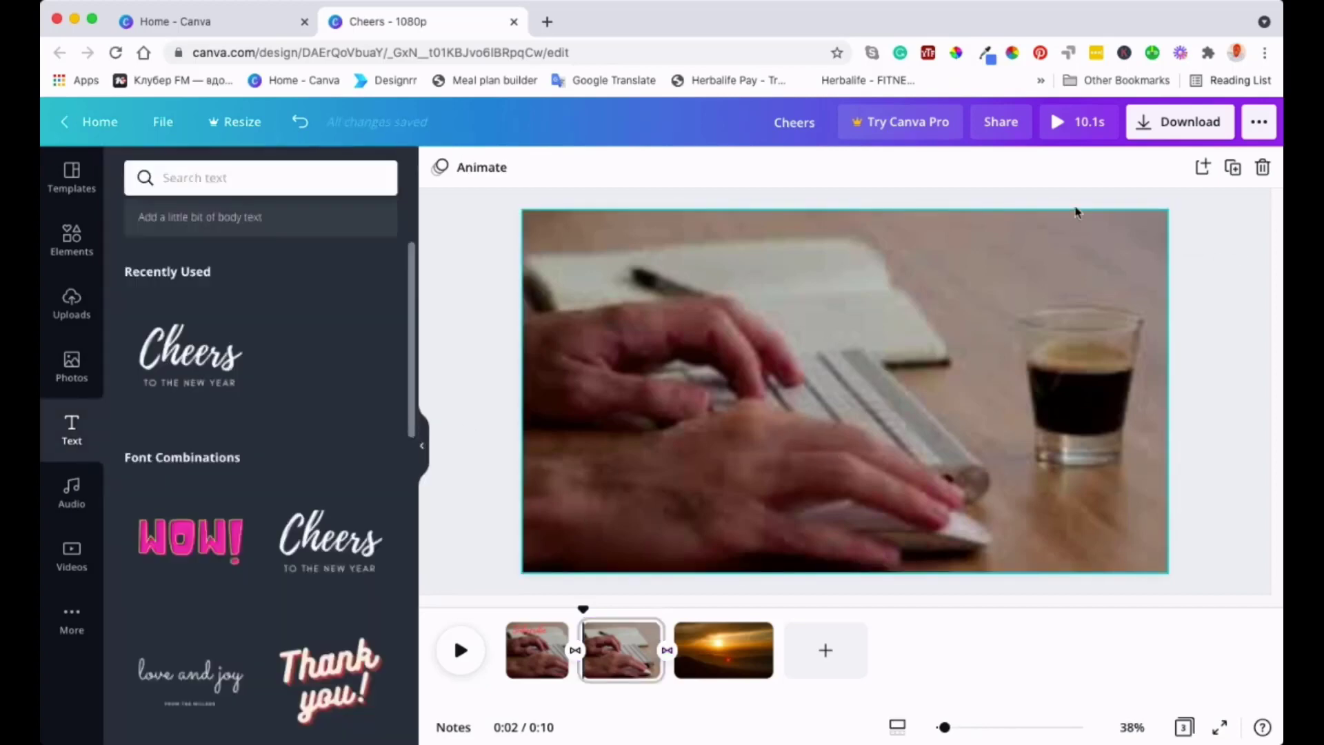
# - Preview the whole video with its two transitions and close the preview
pyautogui.click(1084, 123)
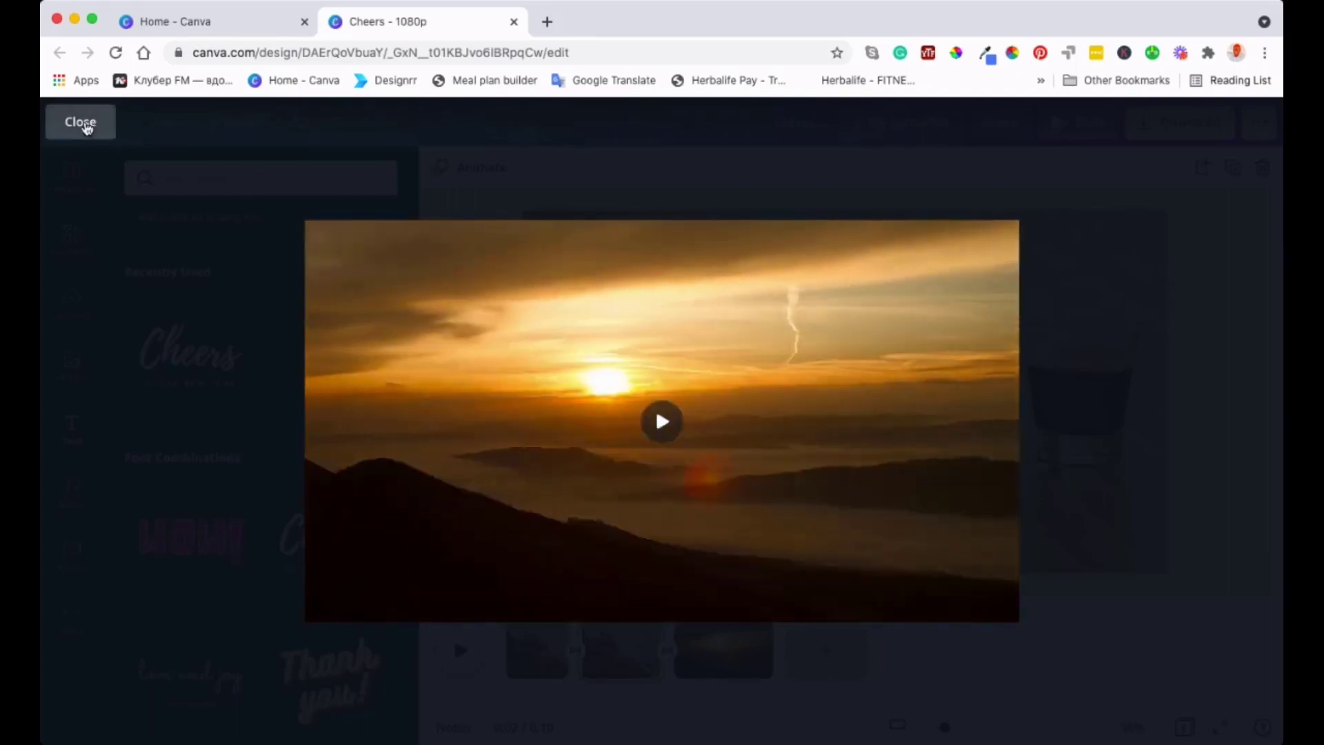
pyautogui.click(81, 122)
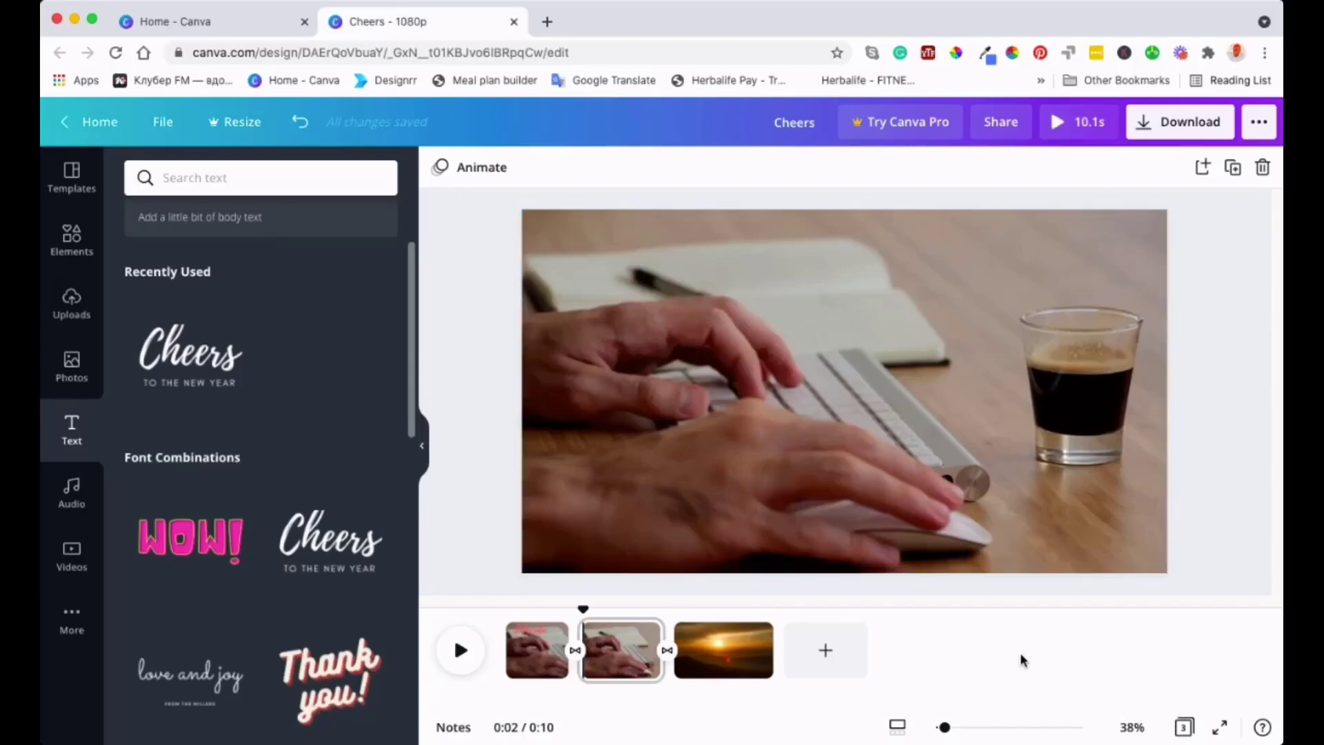
# - Add the free Happy Whistling Ukulele track from the audio library as background music for the video
pyautogui.click(424, 451)
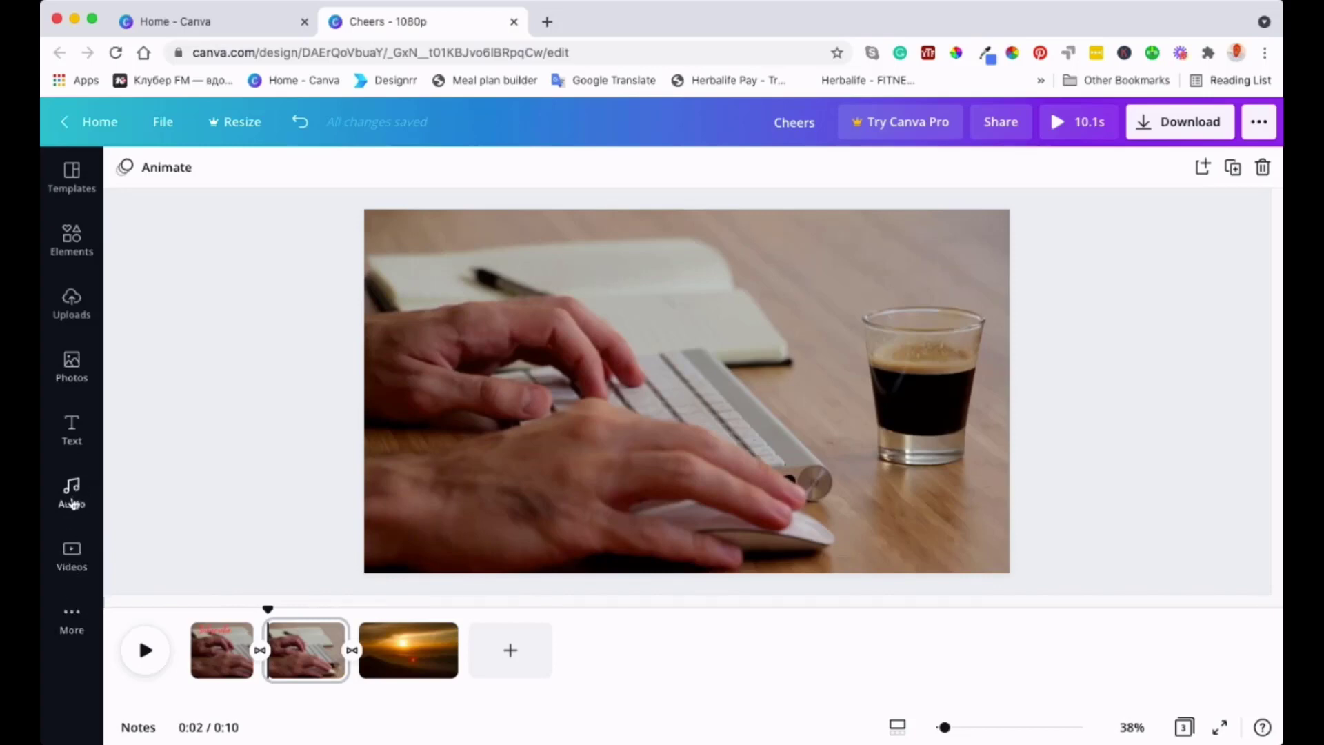
pyautogui.click(74, 496)
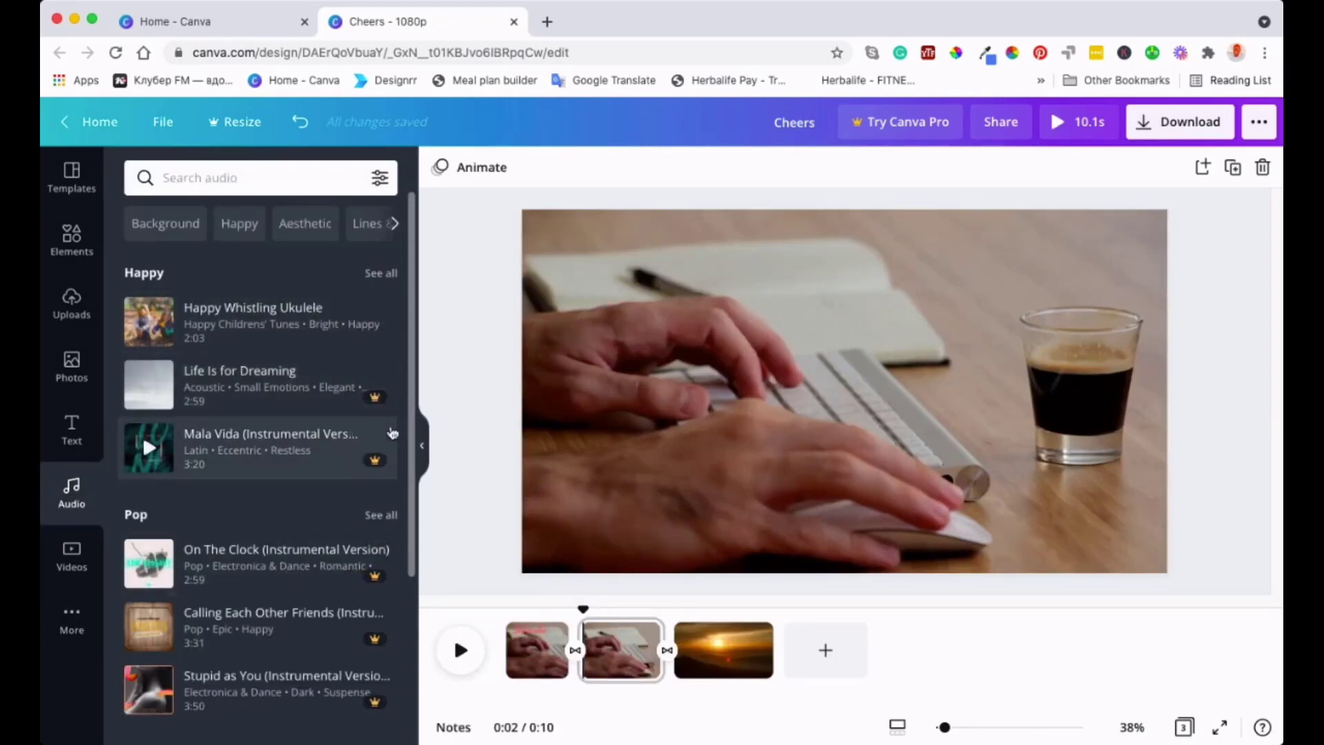
pyautogui.moveTo(376, 404)
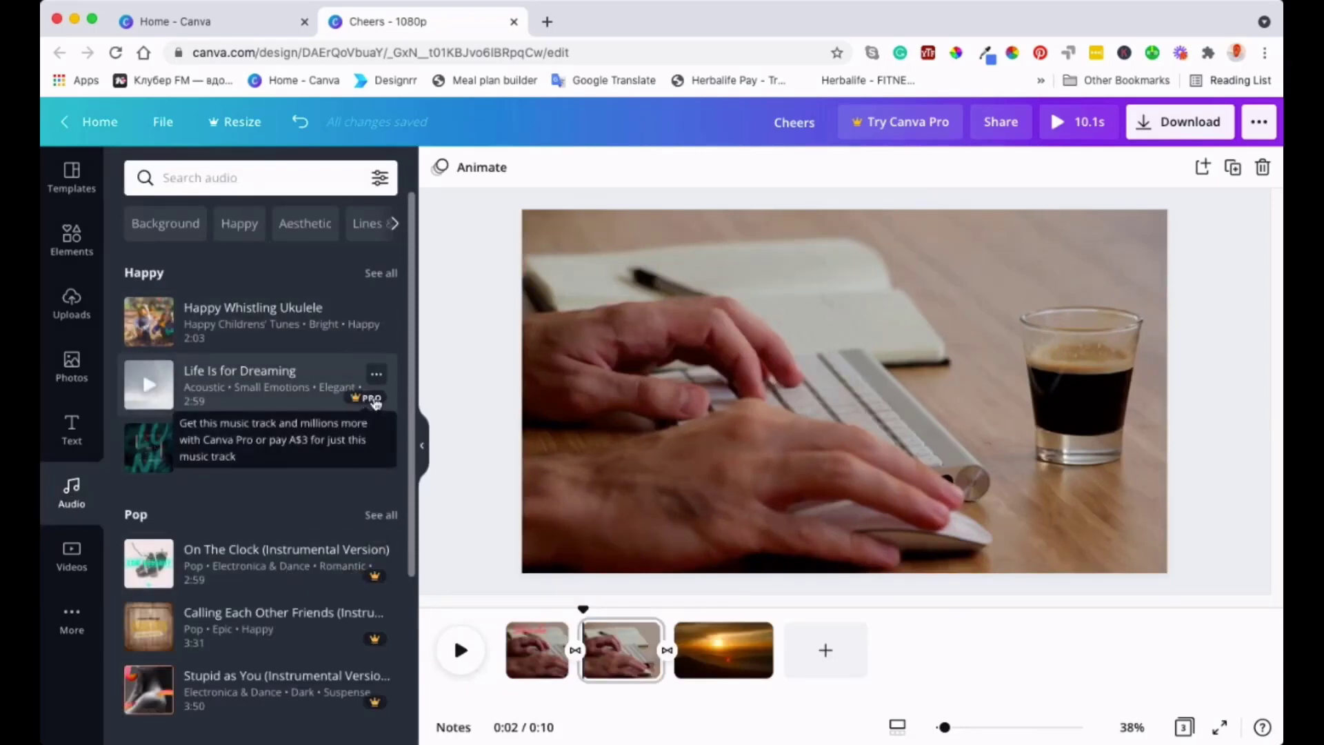
pyautogui.click(379, 179)
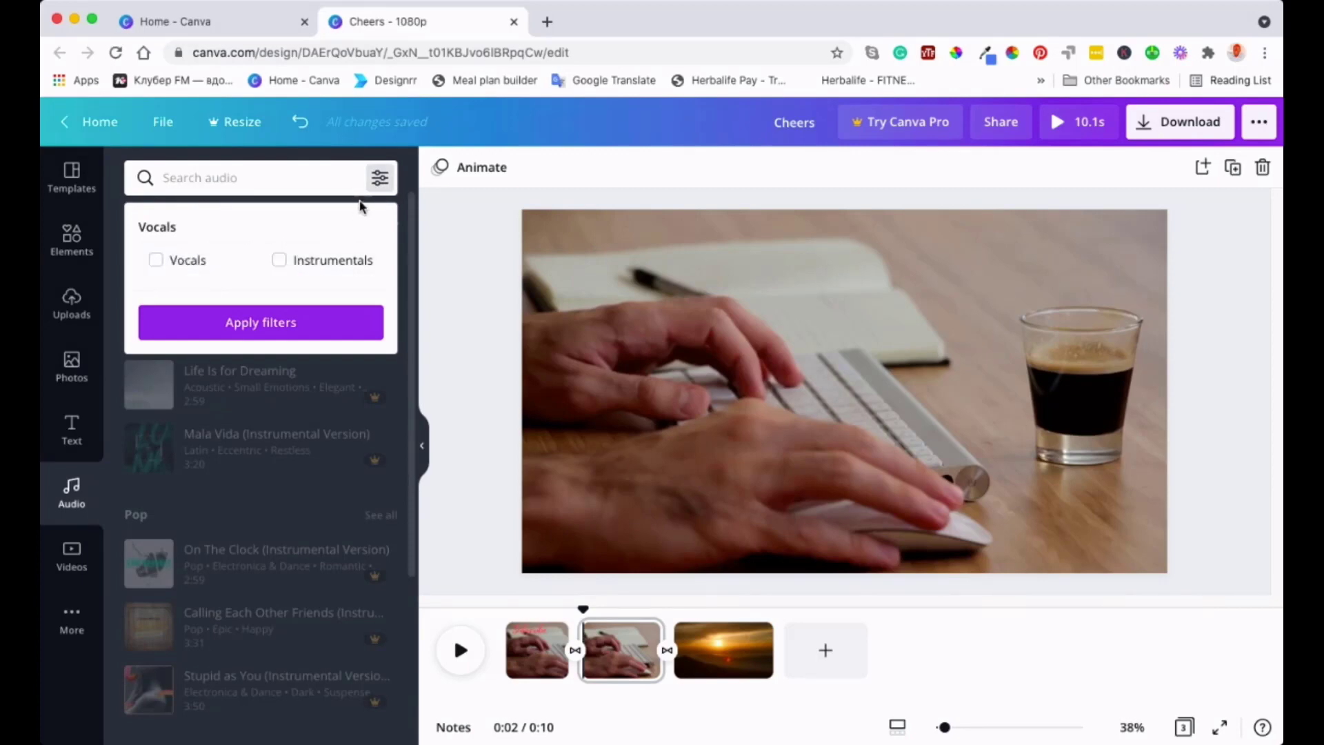
pyautogui.click(382, 181)
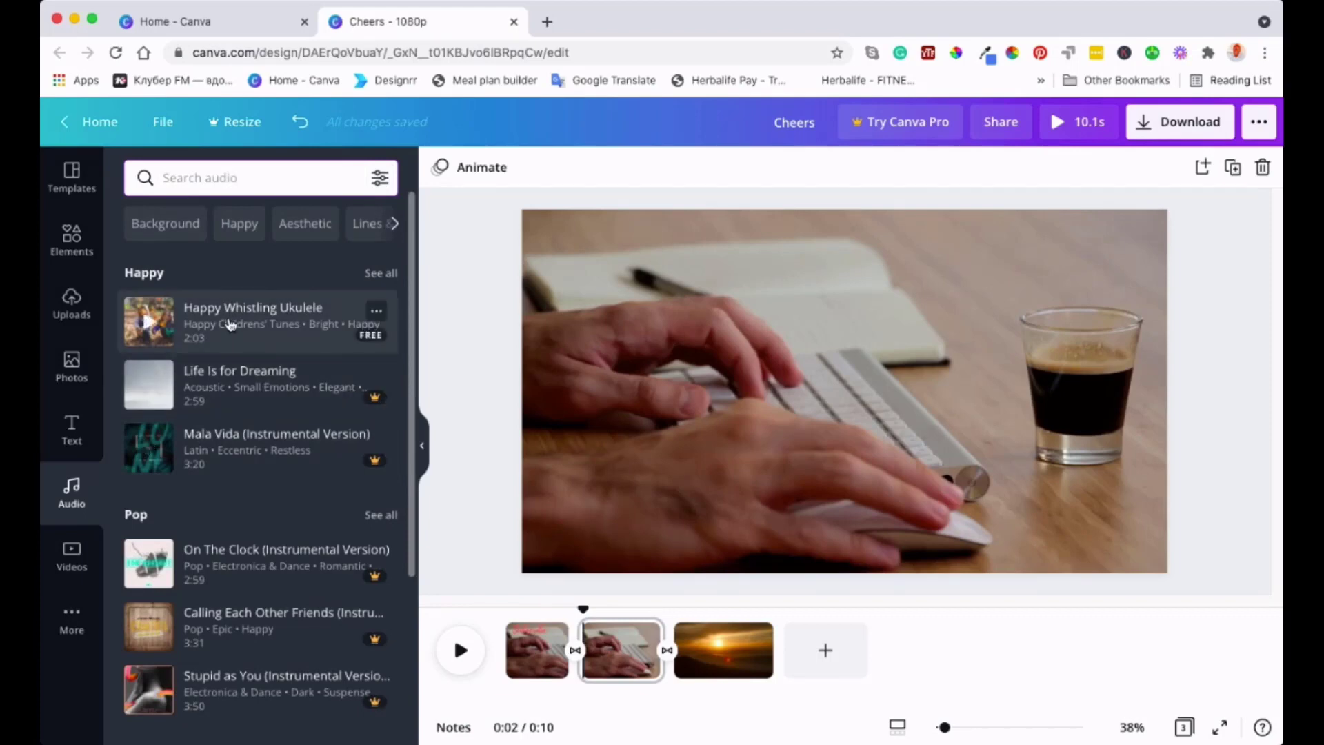
pyautogui.moveTo(228, 325); pyautogui.dragTo(534, 555)
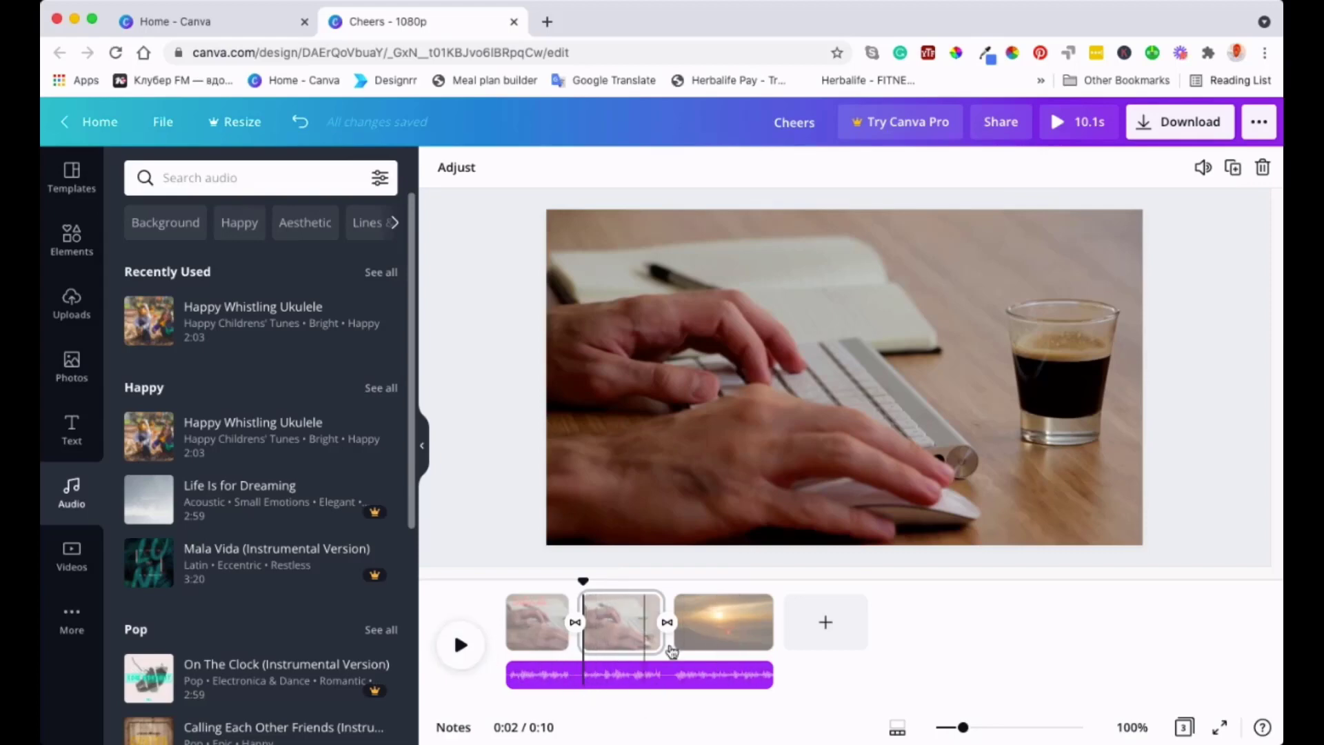
# - Return to the start of the first page and briefly play the video with its music
pyautogui.click(700, 655)
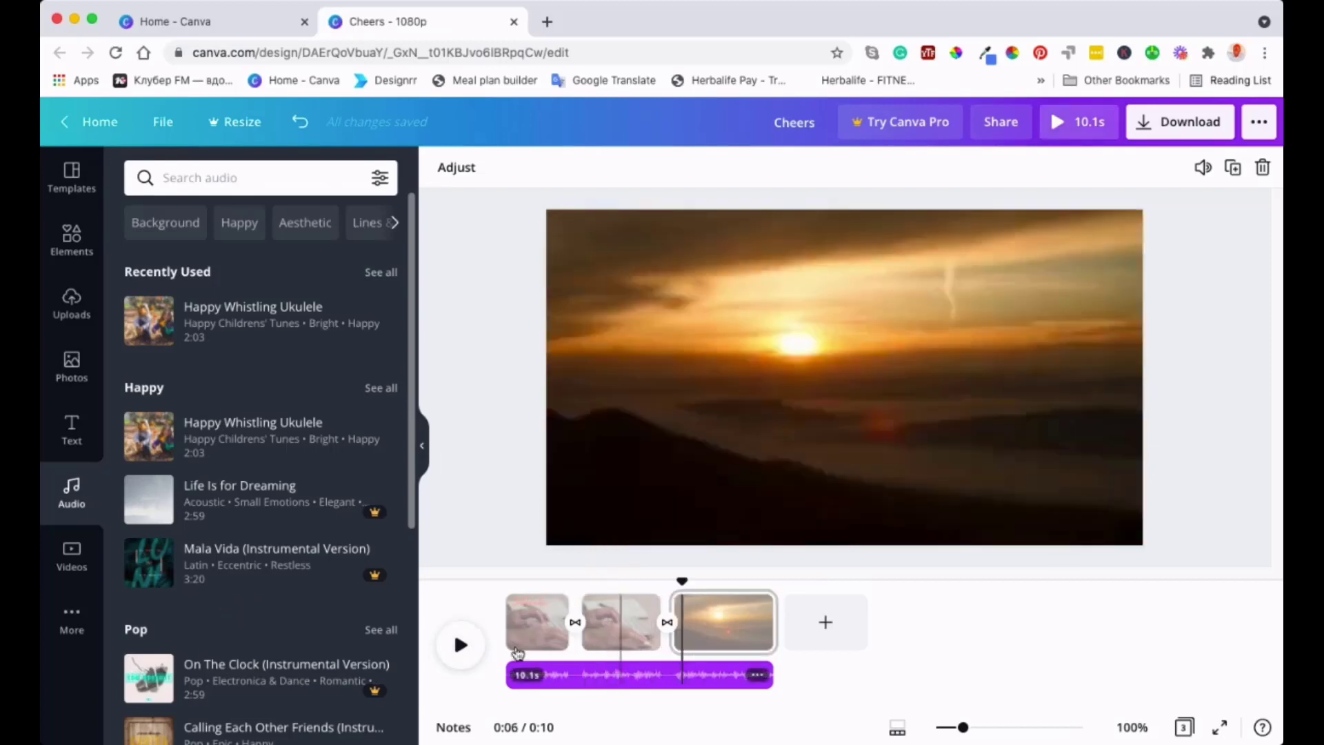
pyautogui.click(522, 638)
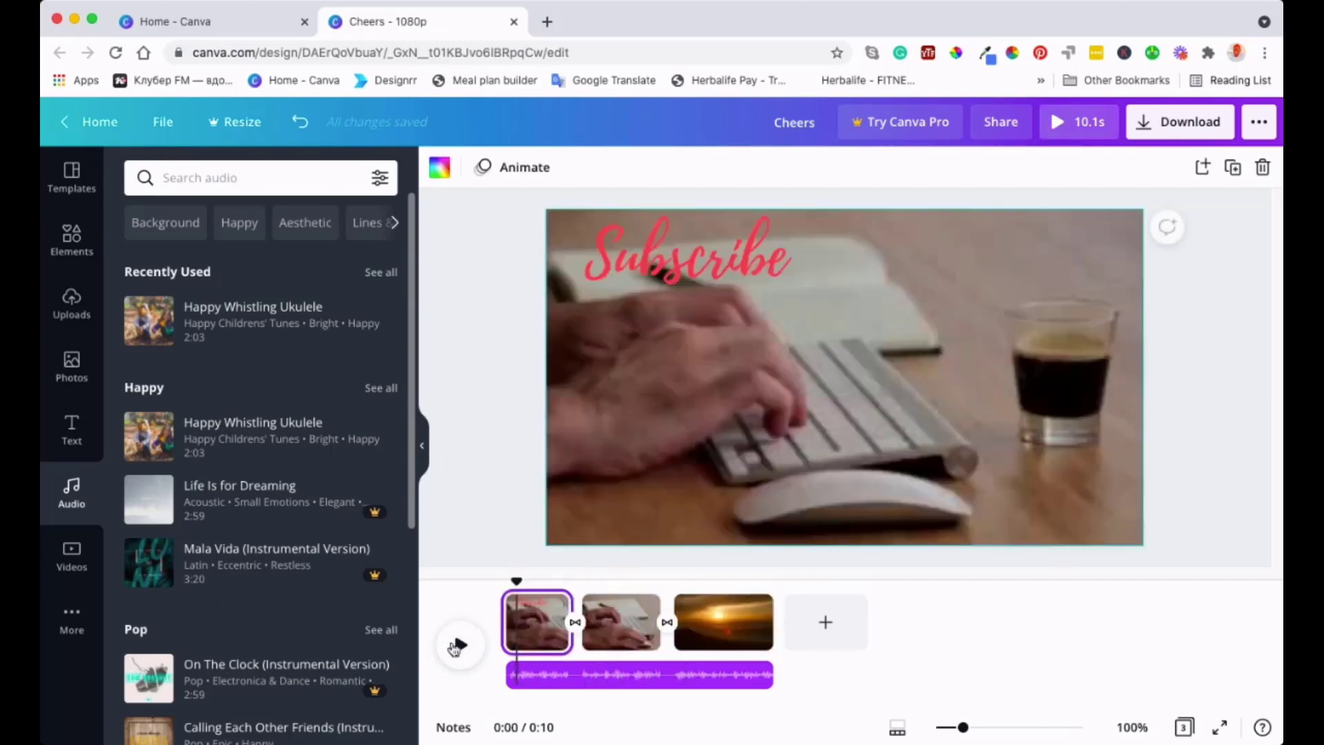
pyautogui.click(461, 647)
pyautogui.click(461, 647)
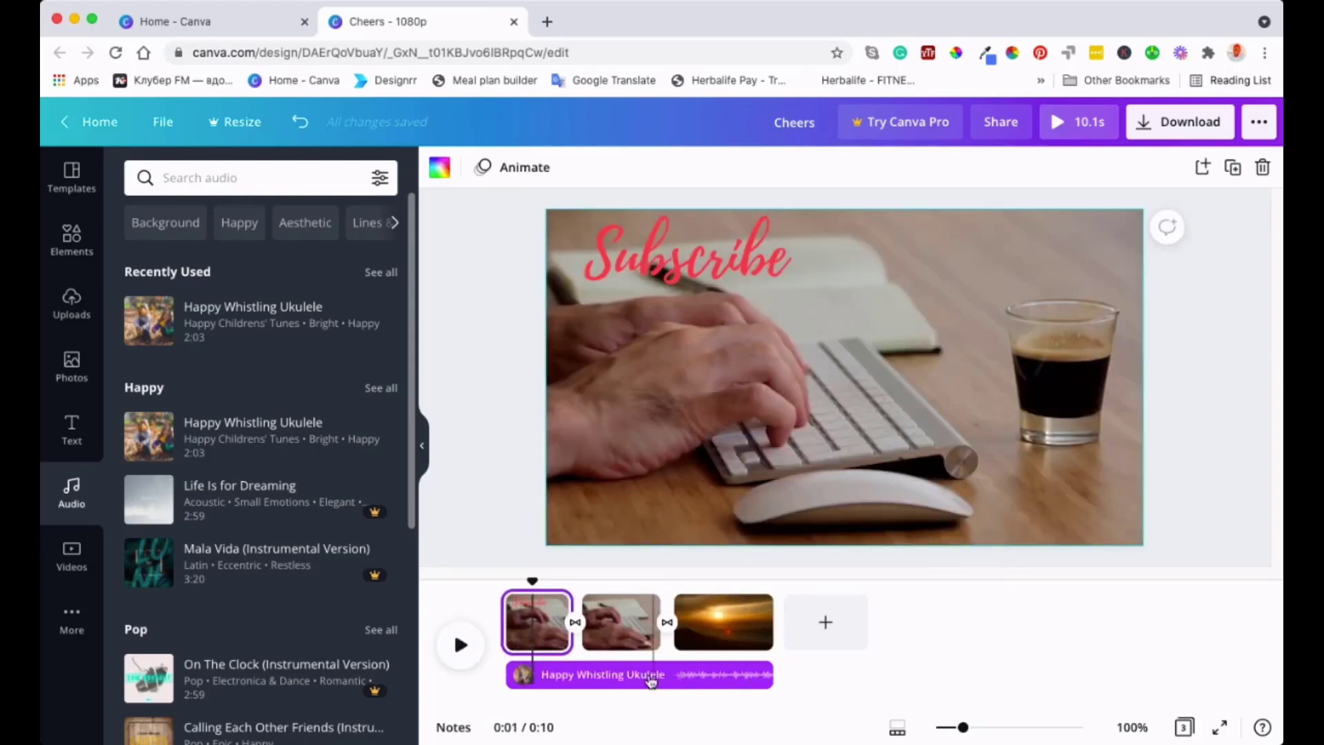
# - Adjust the Happy Whistling Ukulele track so that a later section of the song plays under the three pages
pyautogui.click(678, 681)
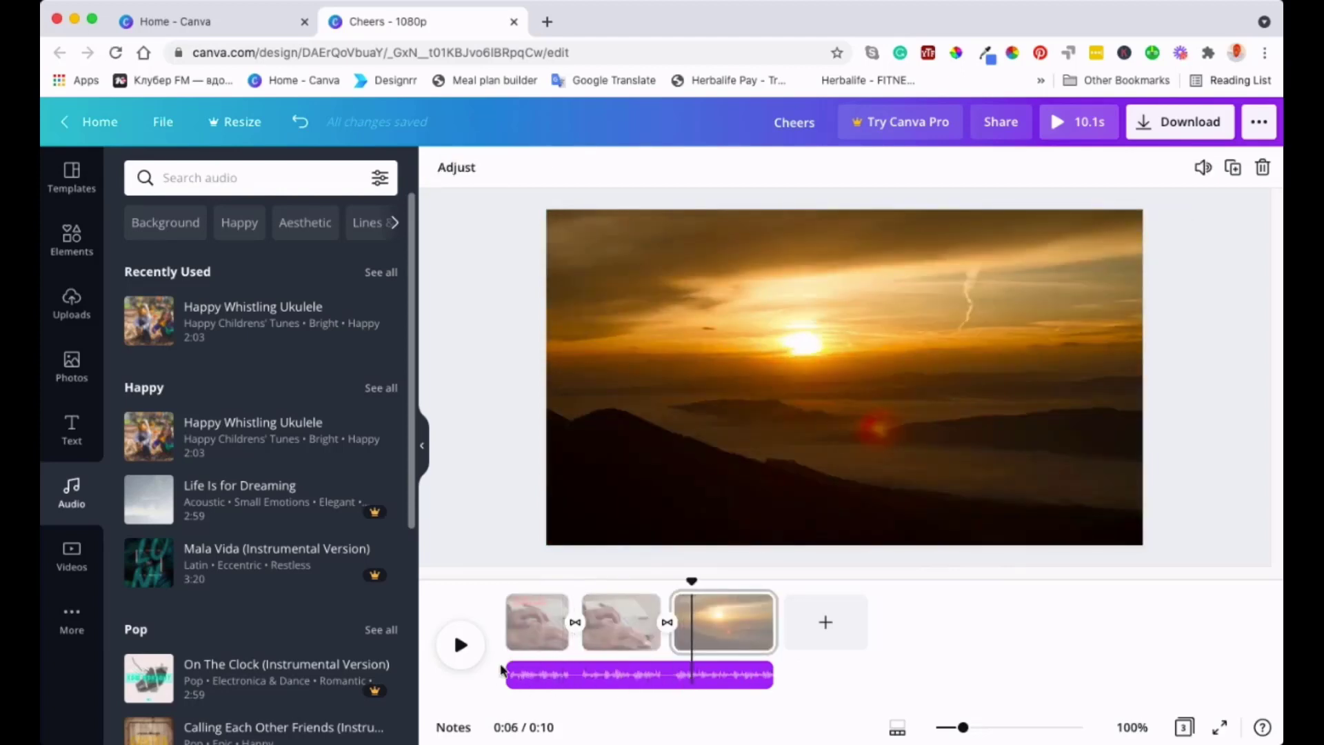
pyautogui.click(761, 681)
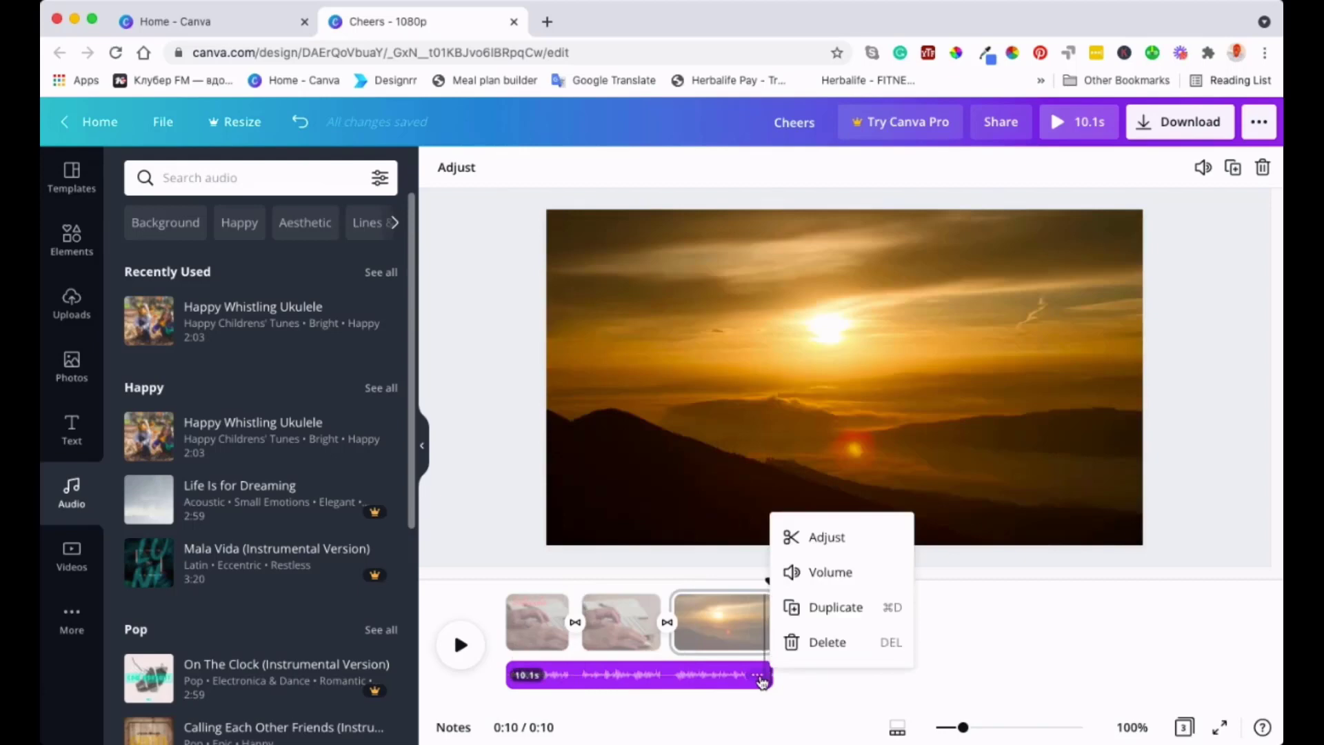
pyautogui.click(830, 539)
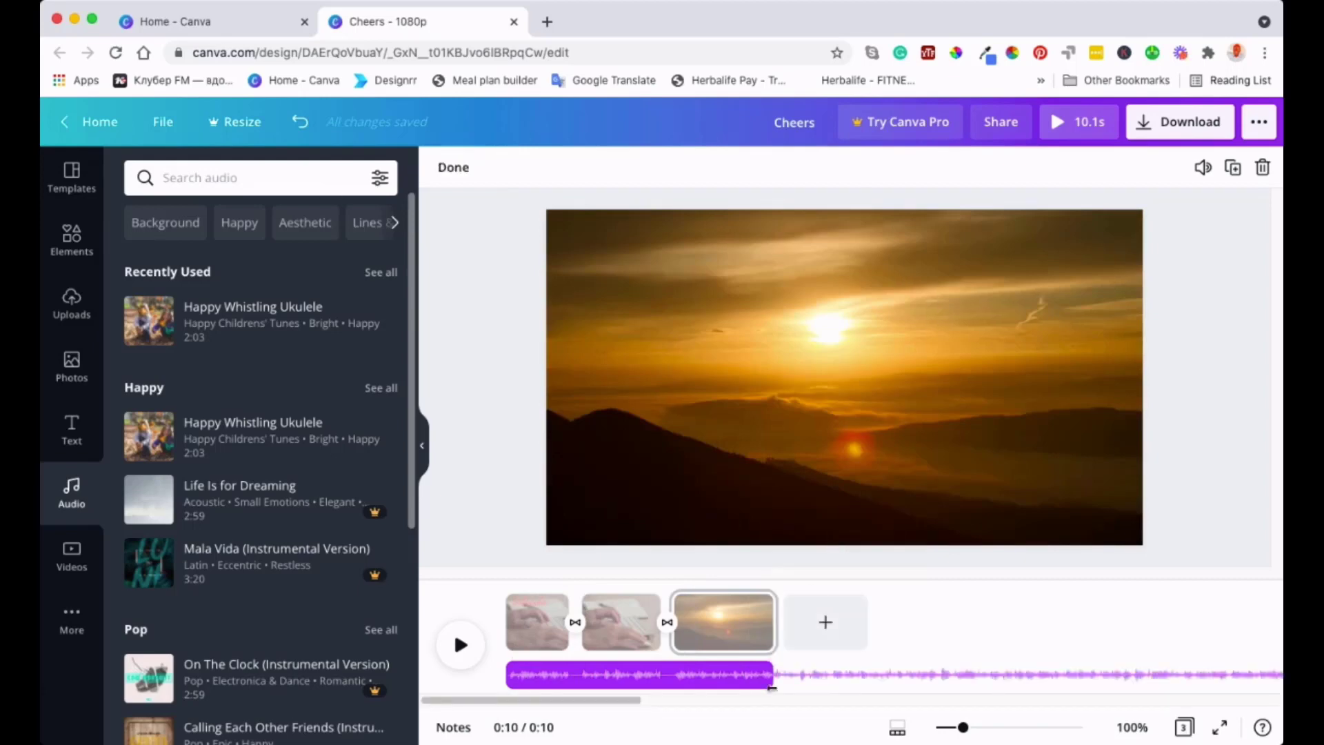
pyautogui.moveTo(715, 677)
pyautogui.mouseDown()
pyautogui.moveTo(745, 677)
pyautogui.moveTo(724, 677)
pyautogui.mouseUp()
pyautogui.moveTo(541, 675); pyautogui.dragTo(598, 678)
pyautogui.moveTo(773, 674); pyautogui.dragTo(571, 674)
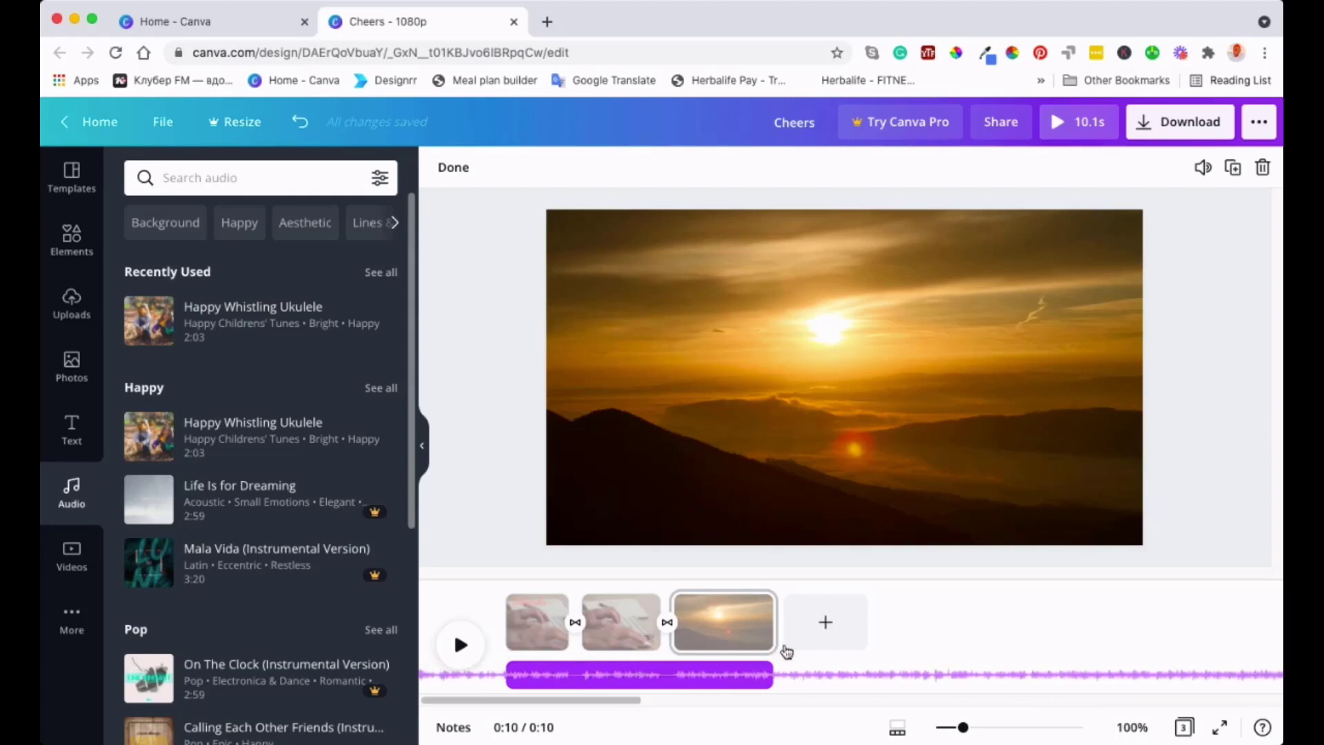
pyautogui.click(1000, 624)
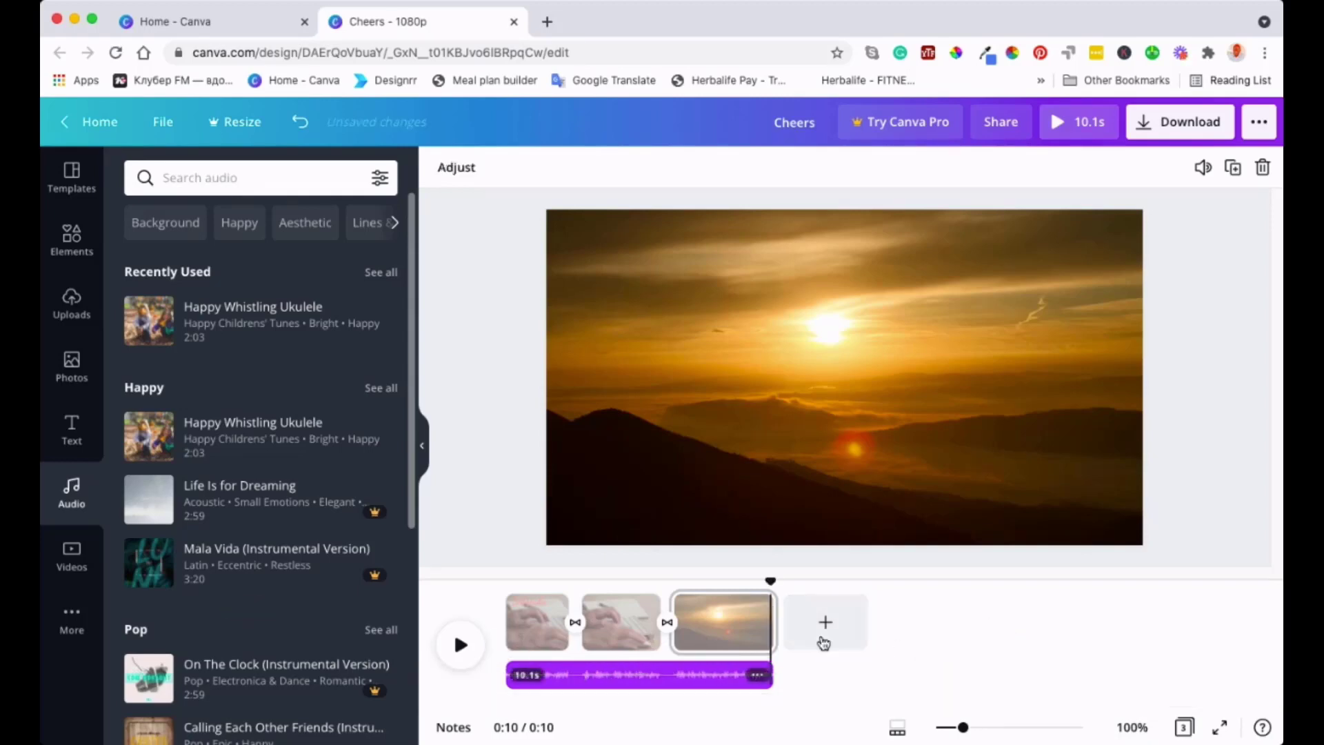
# - Play the video with the adjusted music, preview it in the full player, pause it and close the preview
pyautogui.click(461, 646)
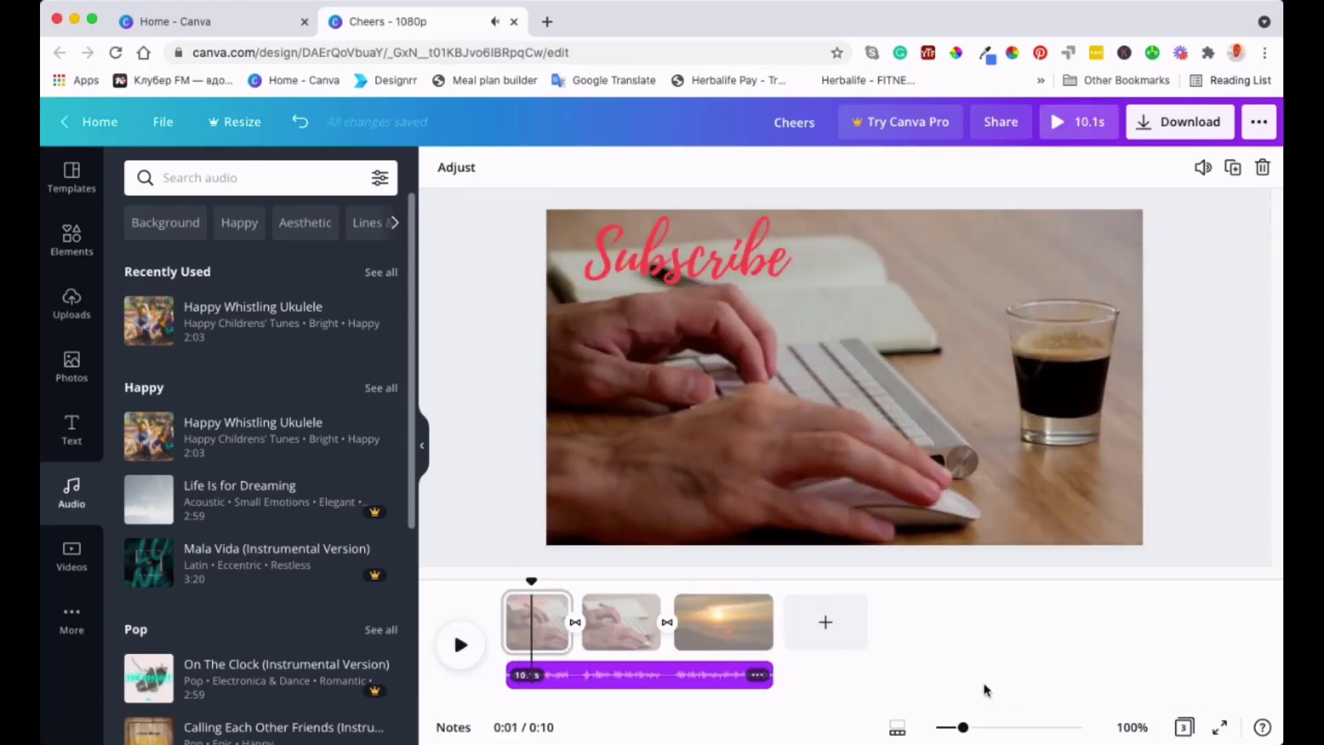
pyautogui.click(1063, 121)
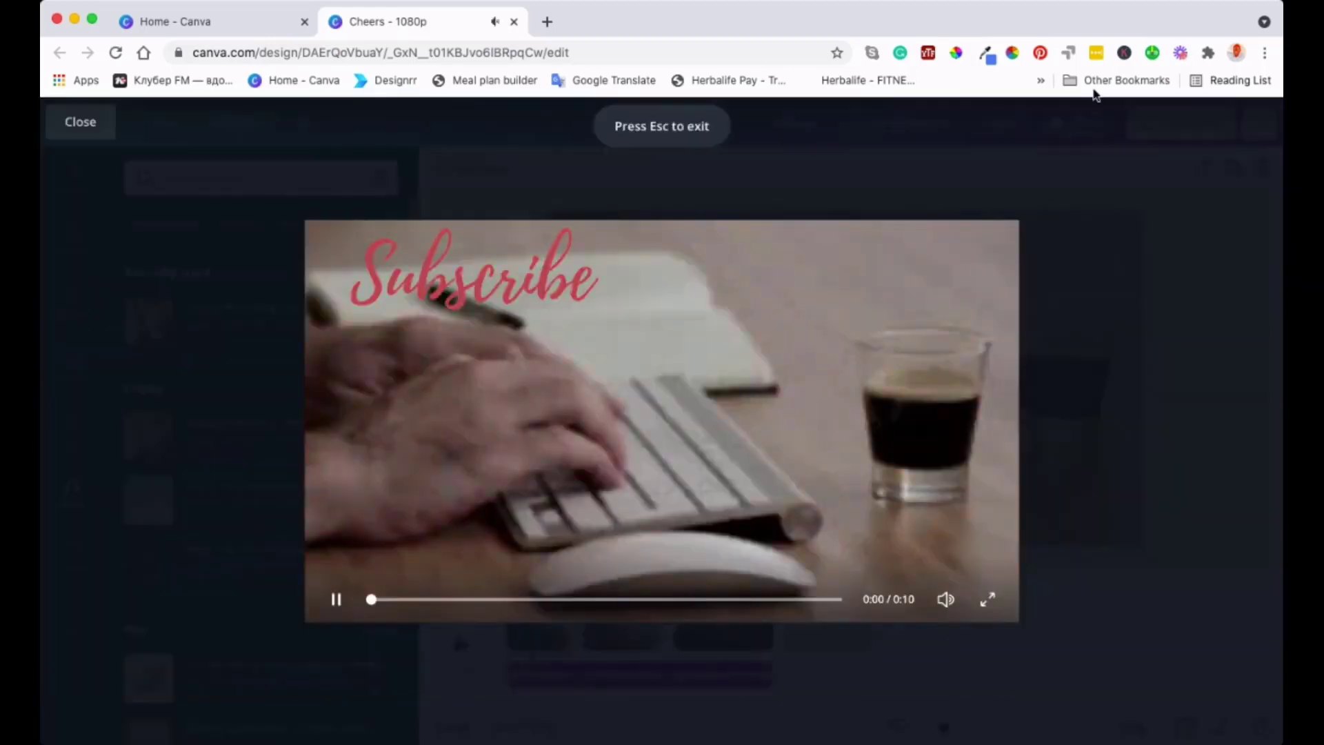
pyautogui.click(336, 602)
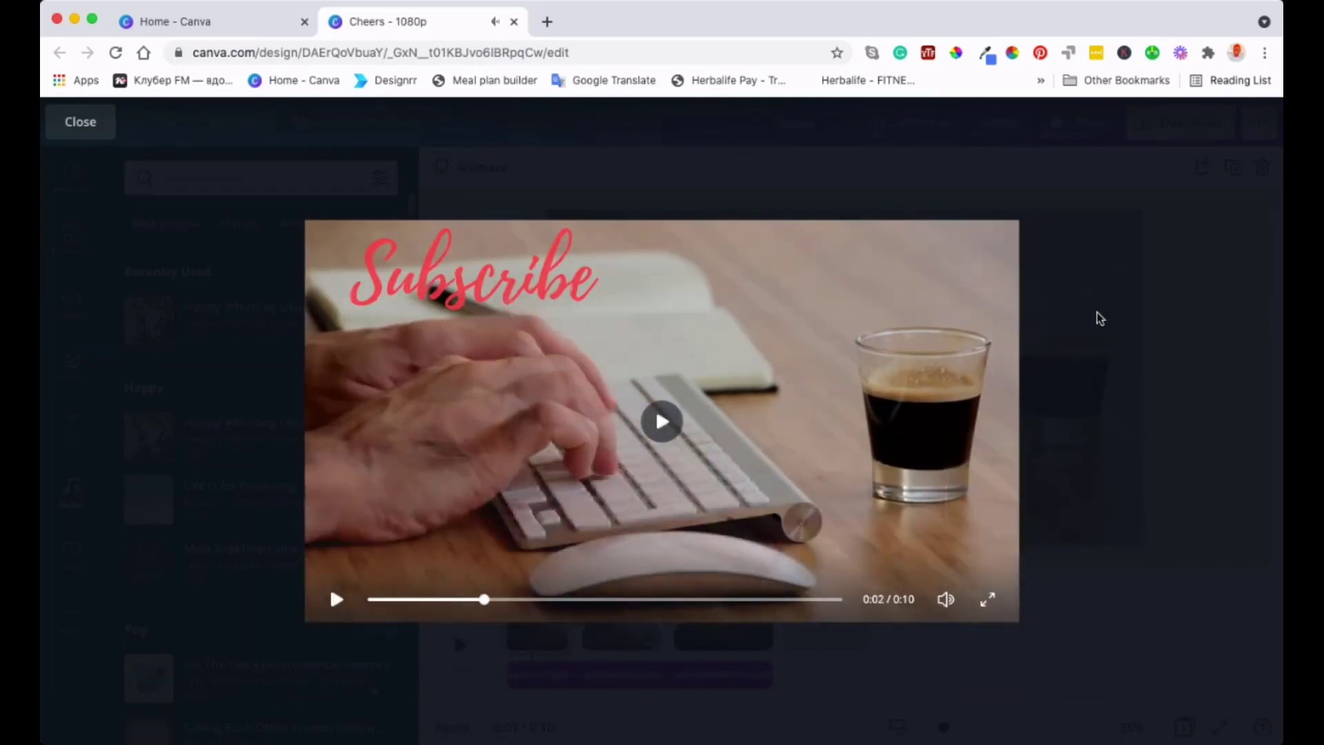
pyautogui.press('Escape')
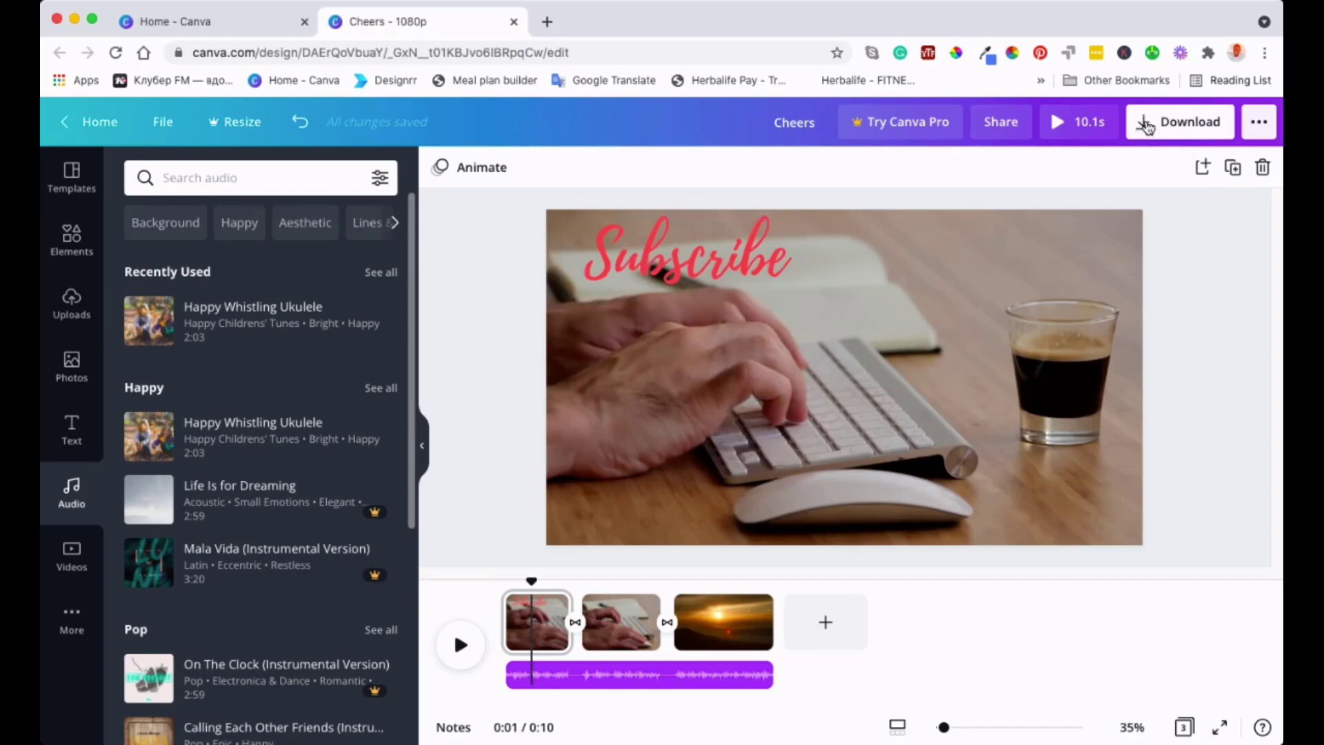
# - Check the file types available for downloading the video and close the download settings without exporting
pyautogui.click(1147, 127)
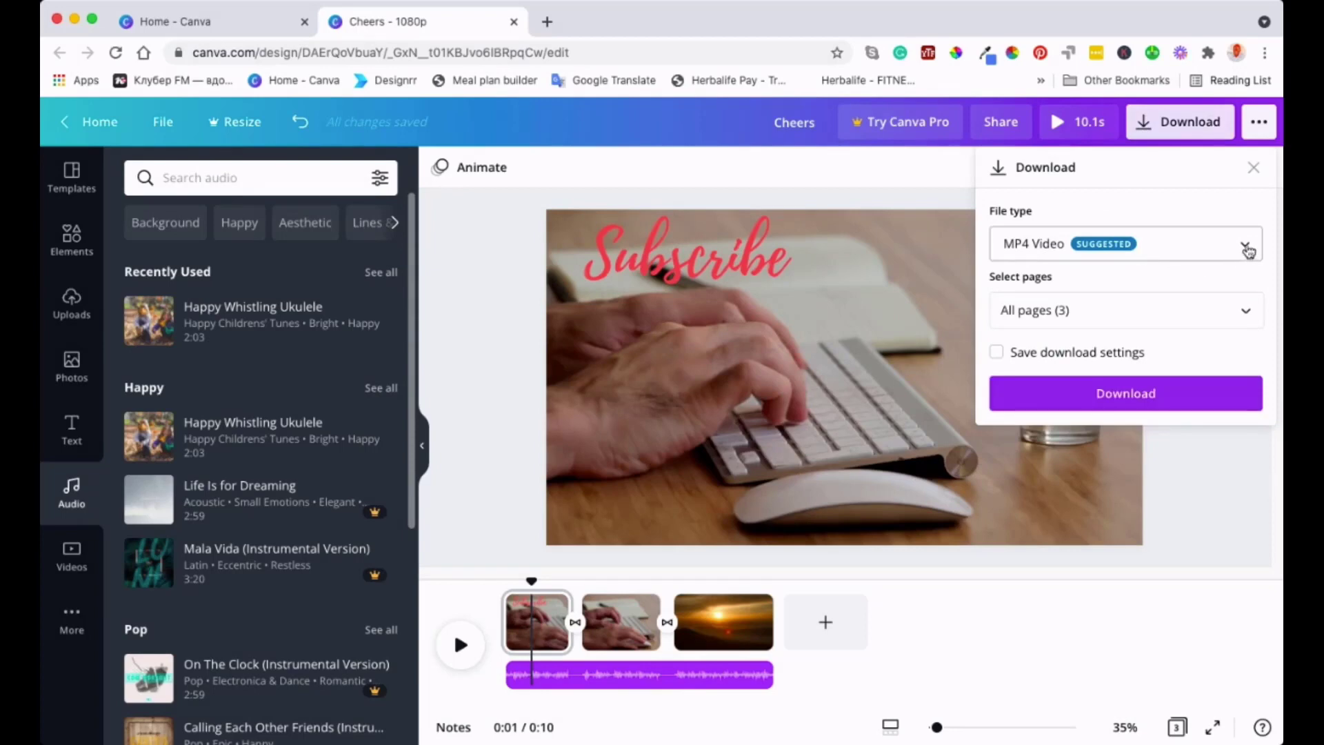
pyautogui.click(1246, 248)
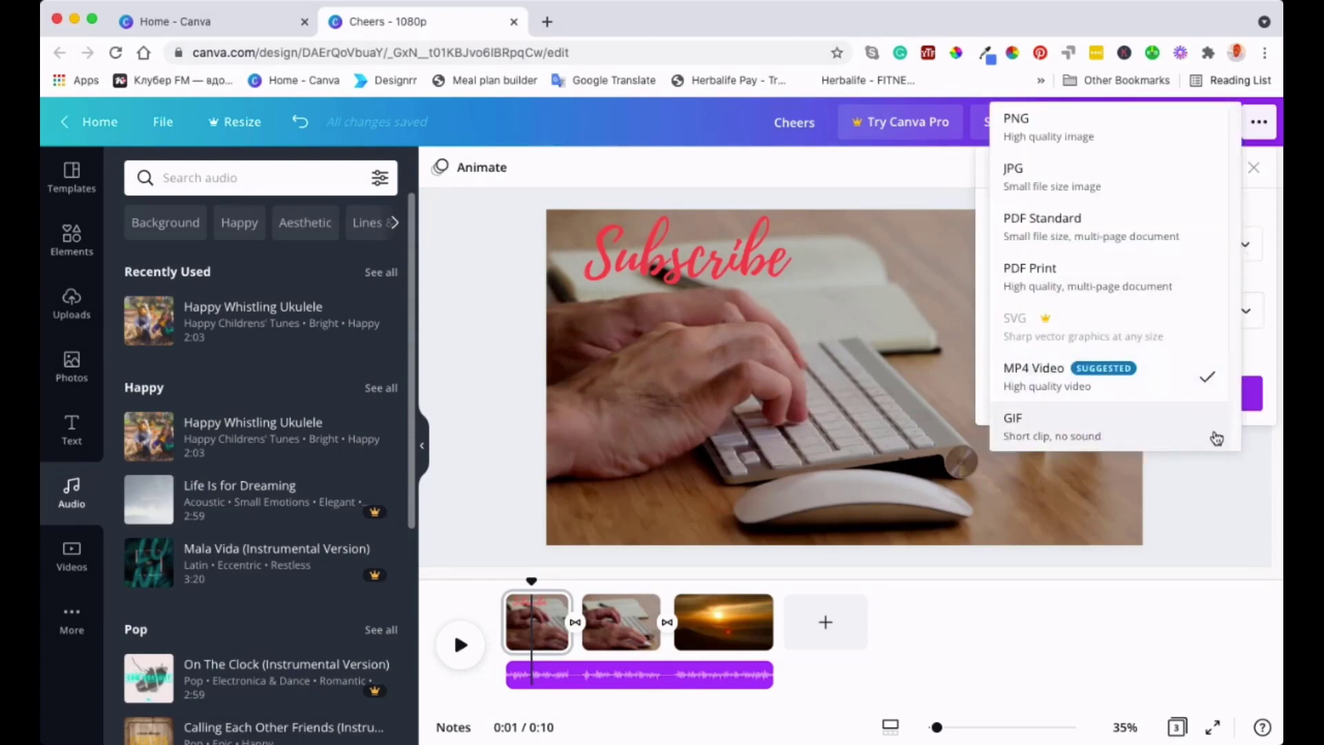
pyautogui.click(1211, 517)
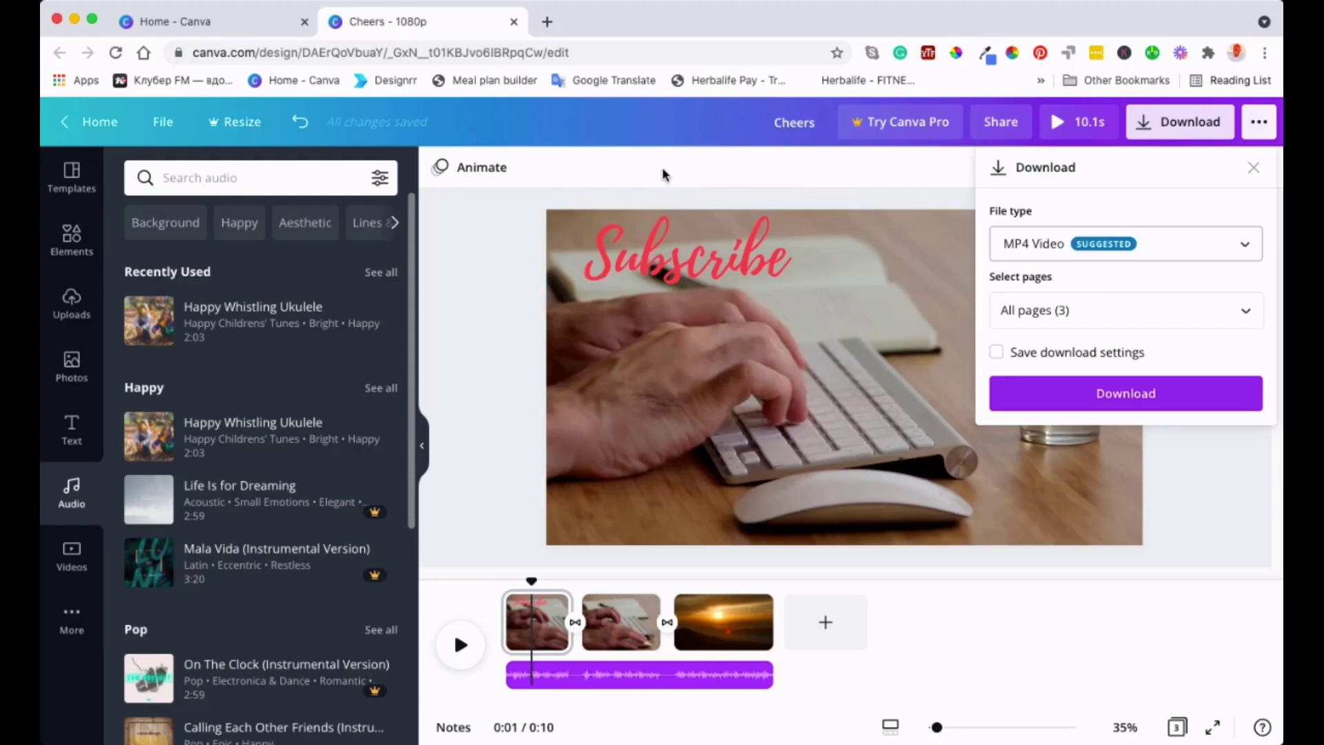
pyautogui.click(710, 181)
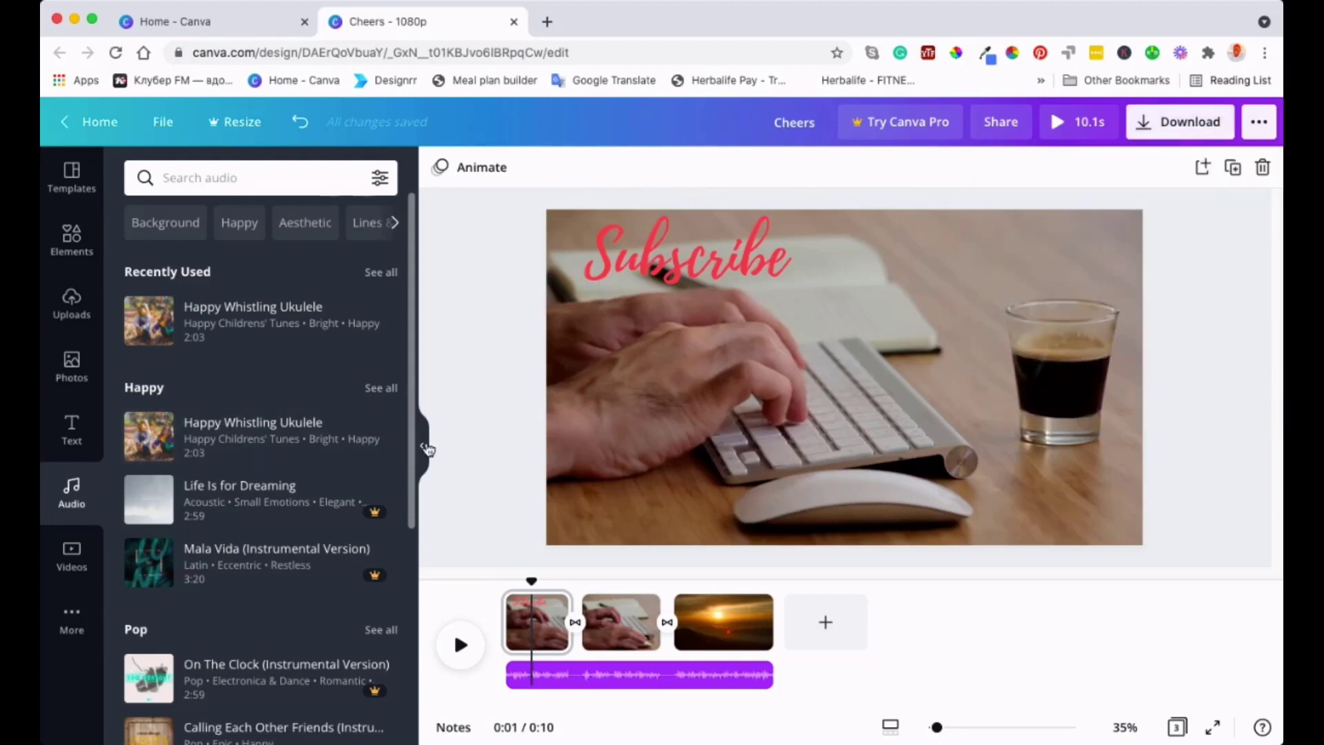
# - Collapse the audio library and zoom the canvas out to 25%
pyautogui.click(422, 445)
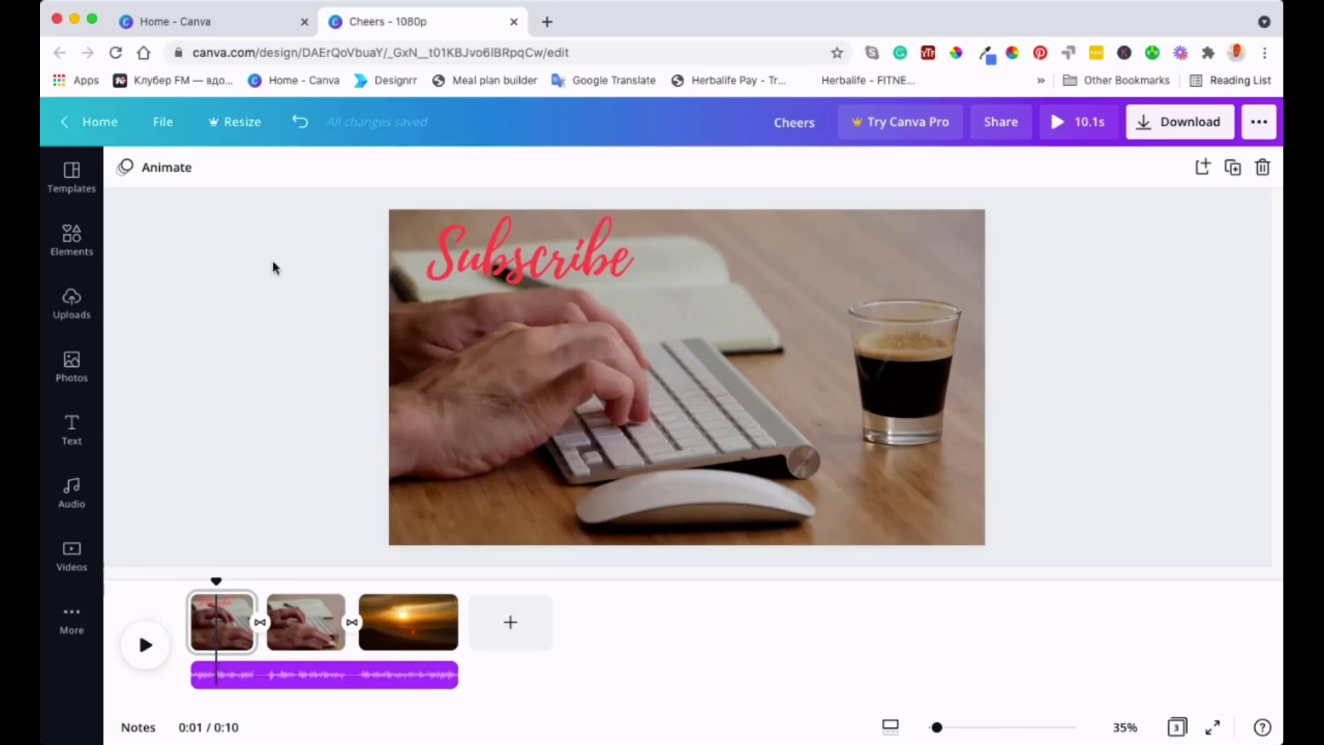
pyautogui.moveTo(937, 727); pyautogui.dragTo(947, 730)
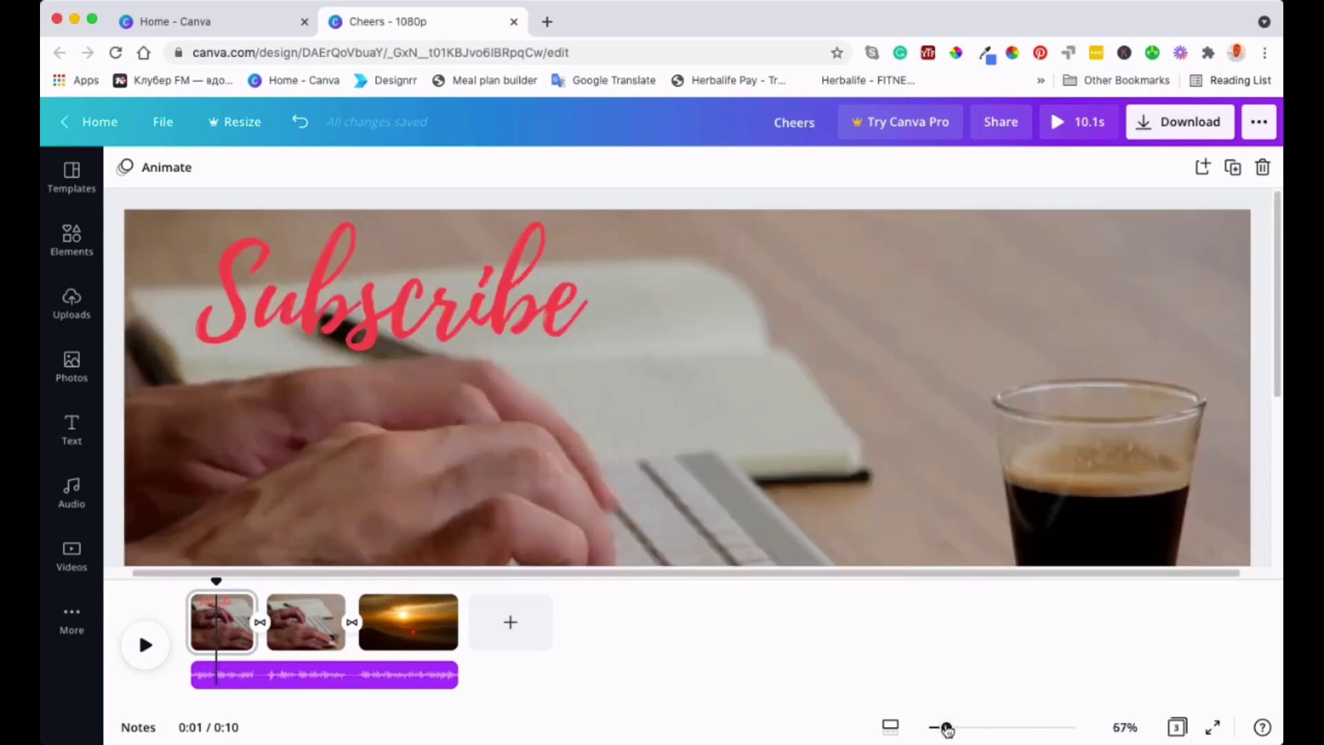
pyautogui.click(936, 730)
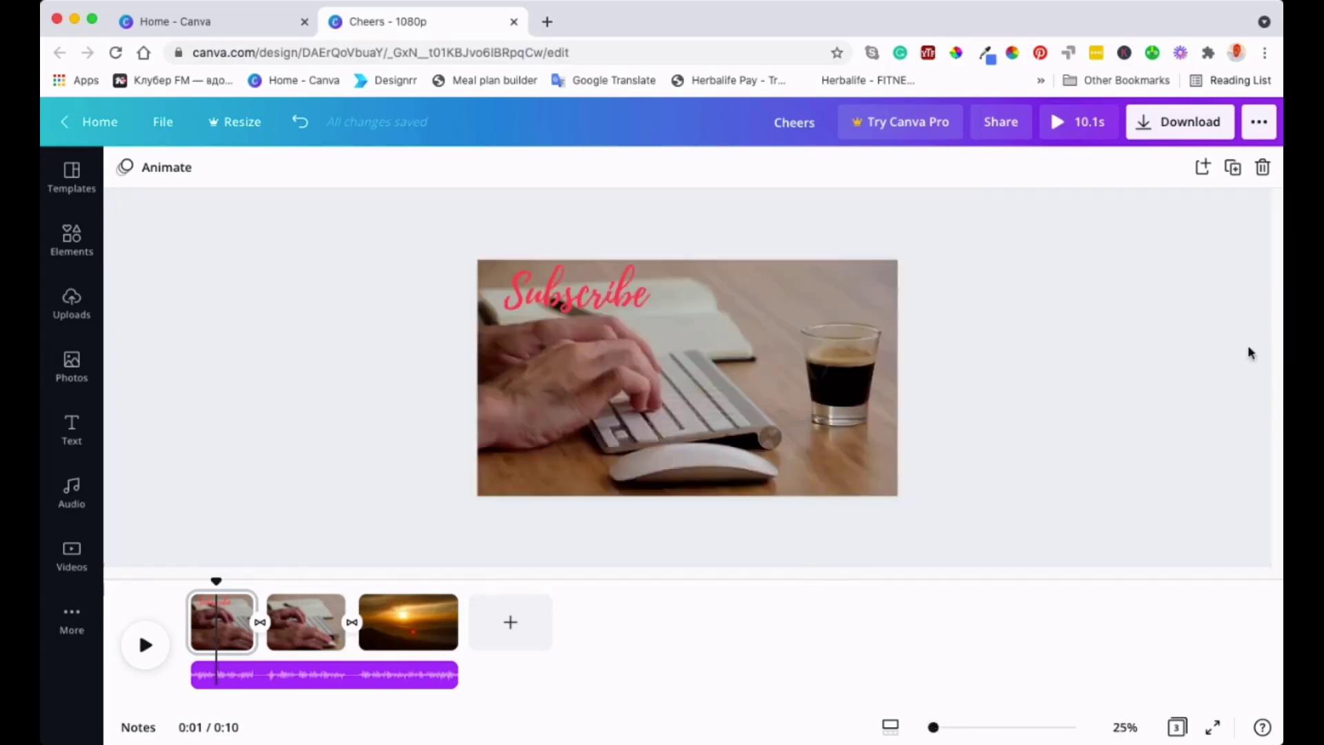